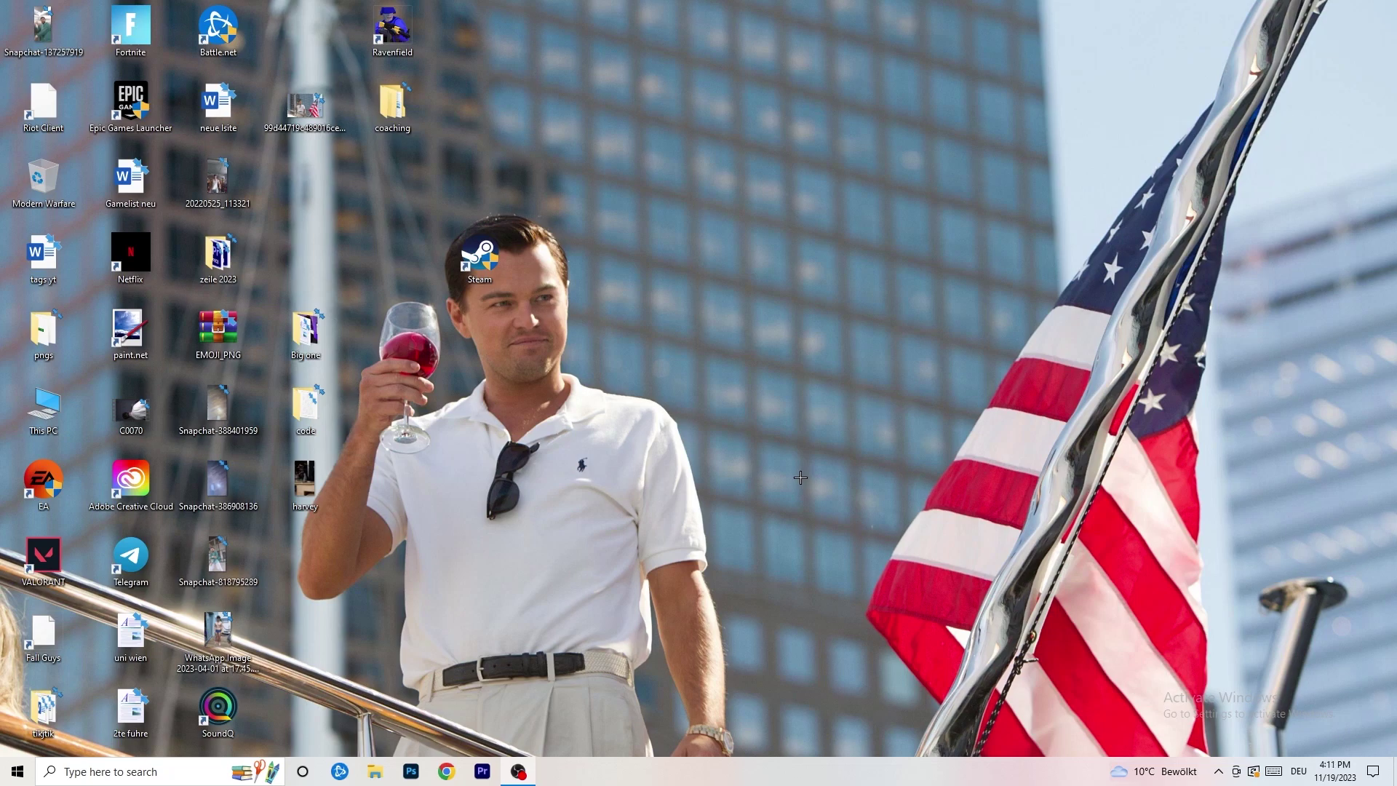
# - Launch NVIDIA Control Panel from the desktop menu and review Adjust Image Settings with Preview
pyautogui.rightClick(681, 318)
pyautogui.click(792, 237)
pyautogui.rightClick(793, 236)
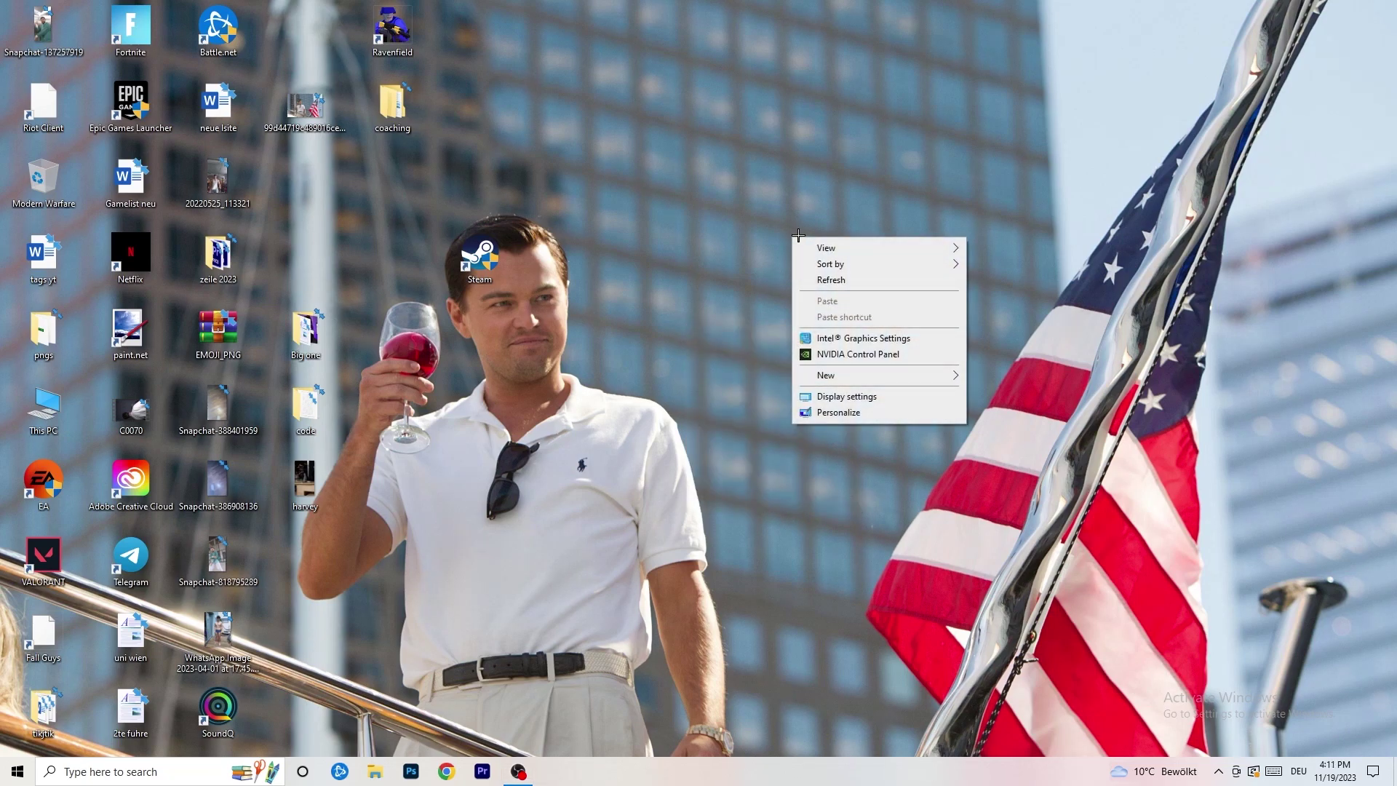
pyautogui.click(874, 354)
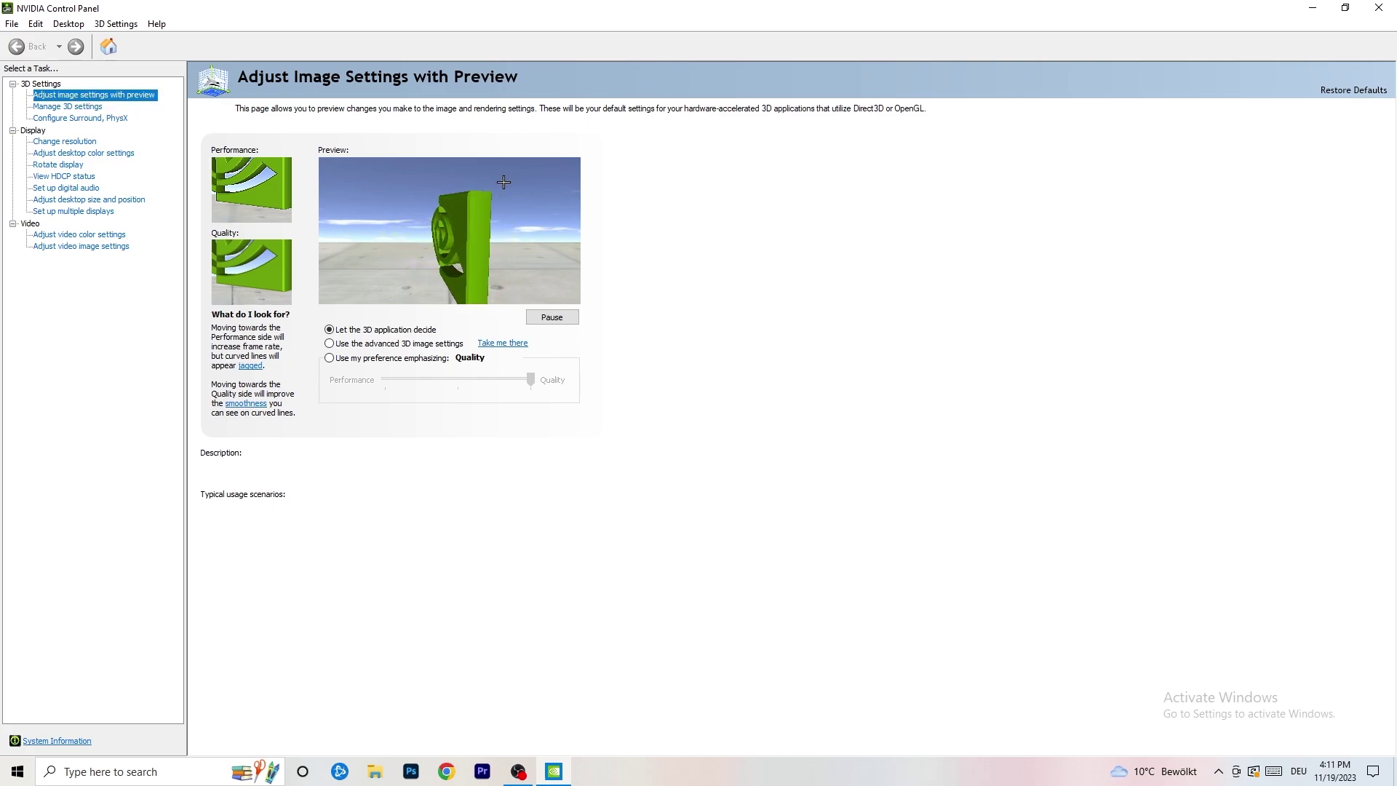
pyautogui.moveTo(472, 357)
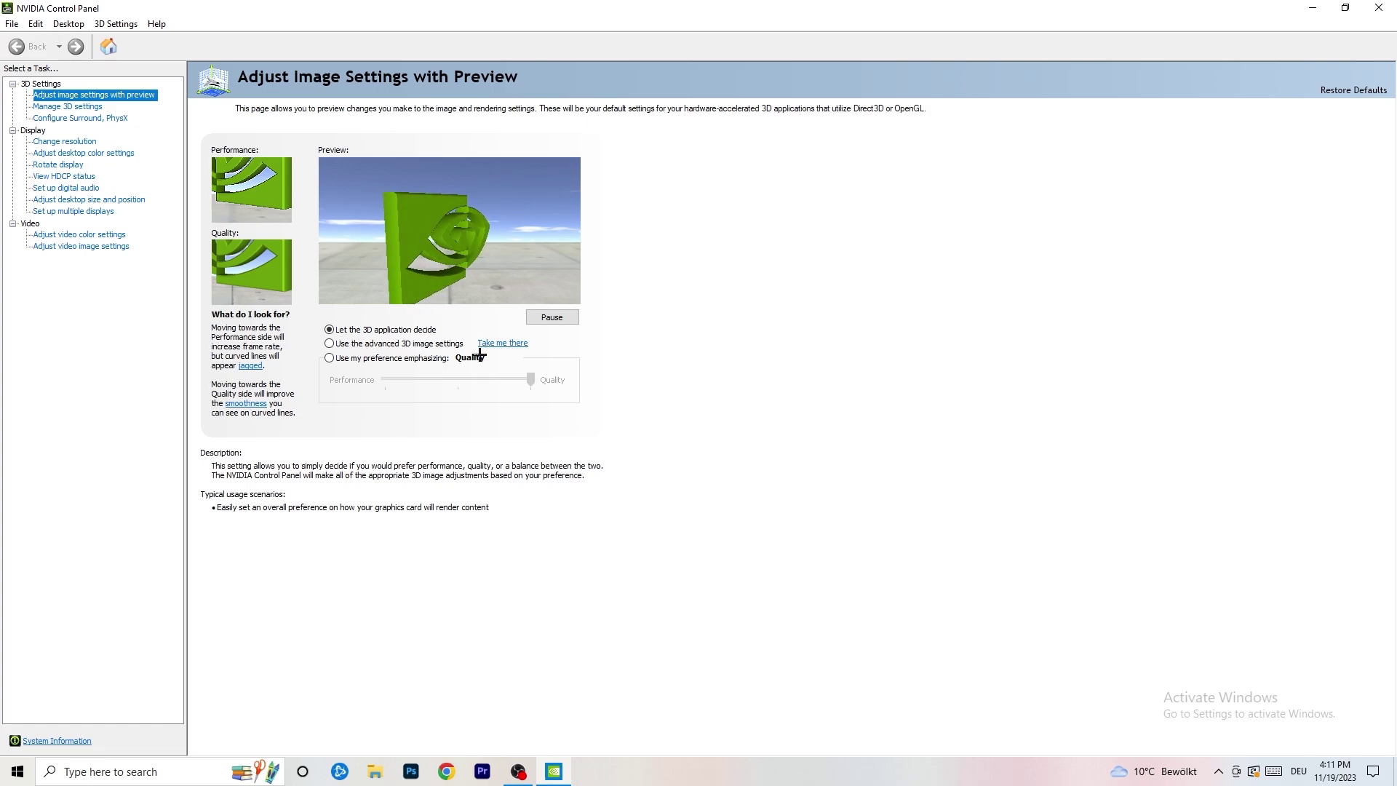
pyautogui.moveTo(338, 342)
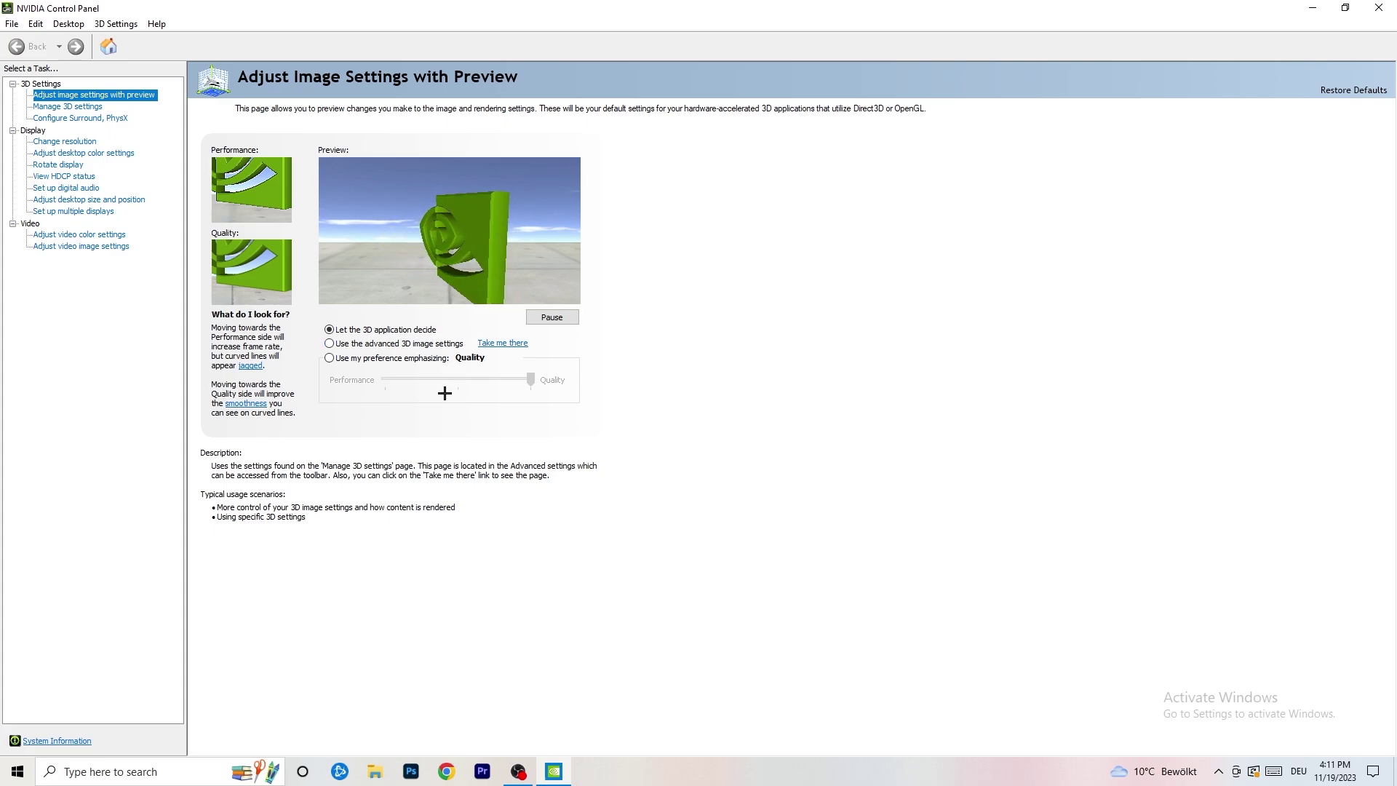
pyautogui.moveTo(348, 377)
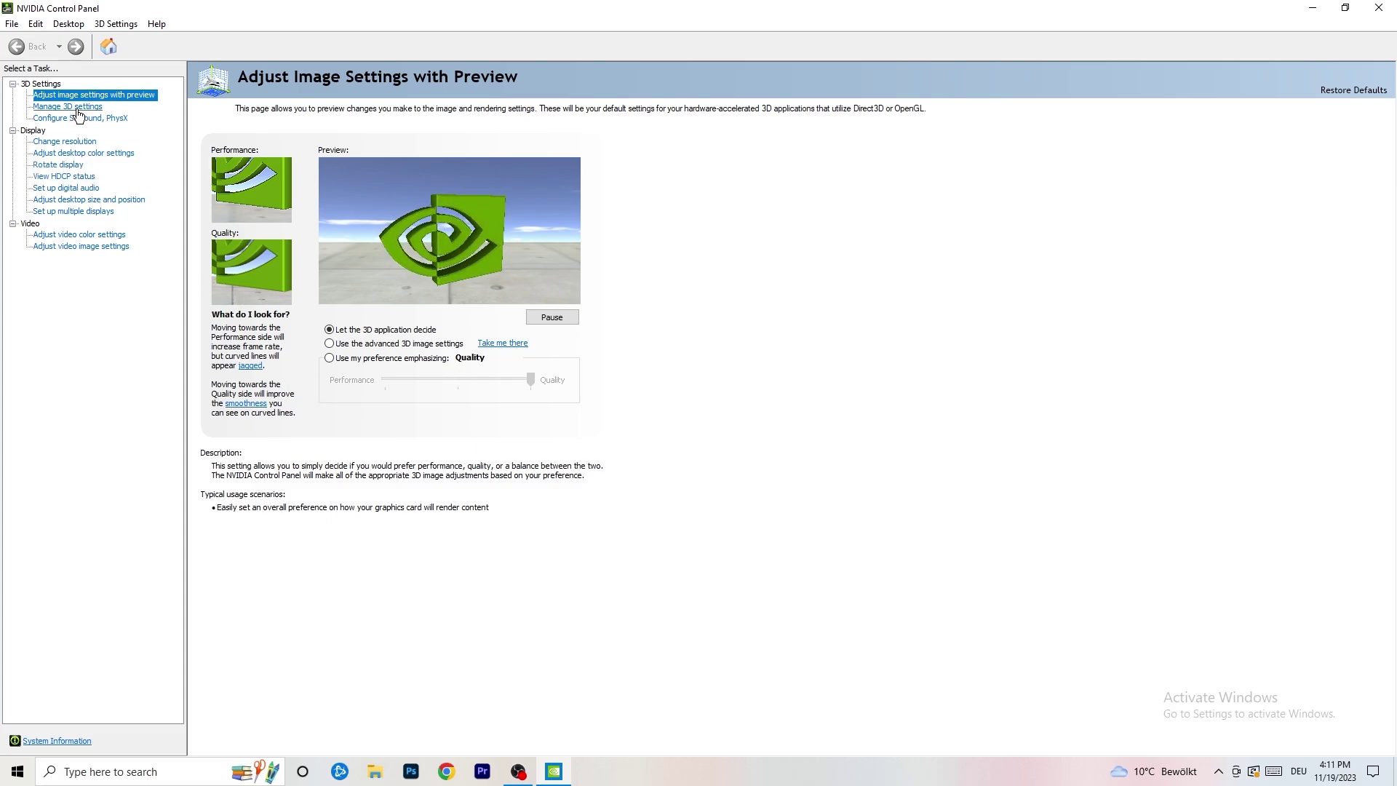
# - Check the display is at 1920 × 1080 native and 60Hz, then close NVIDIA Control Panel
pyautogui.click(45, 141)
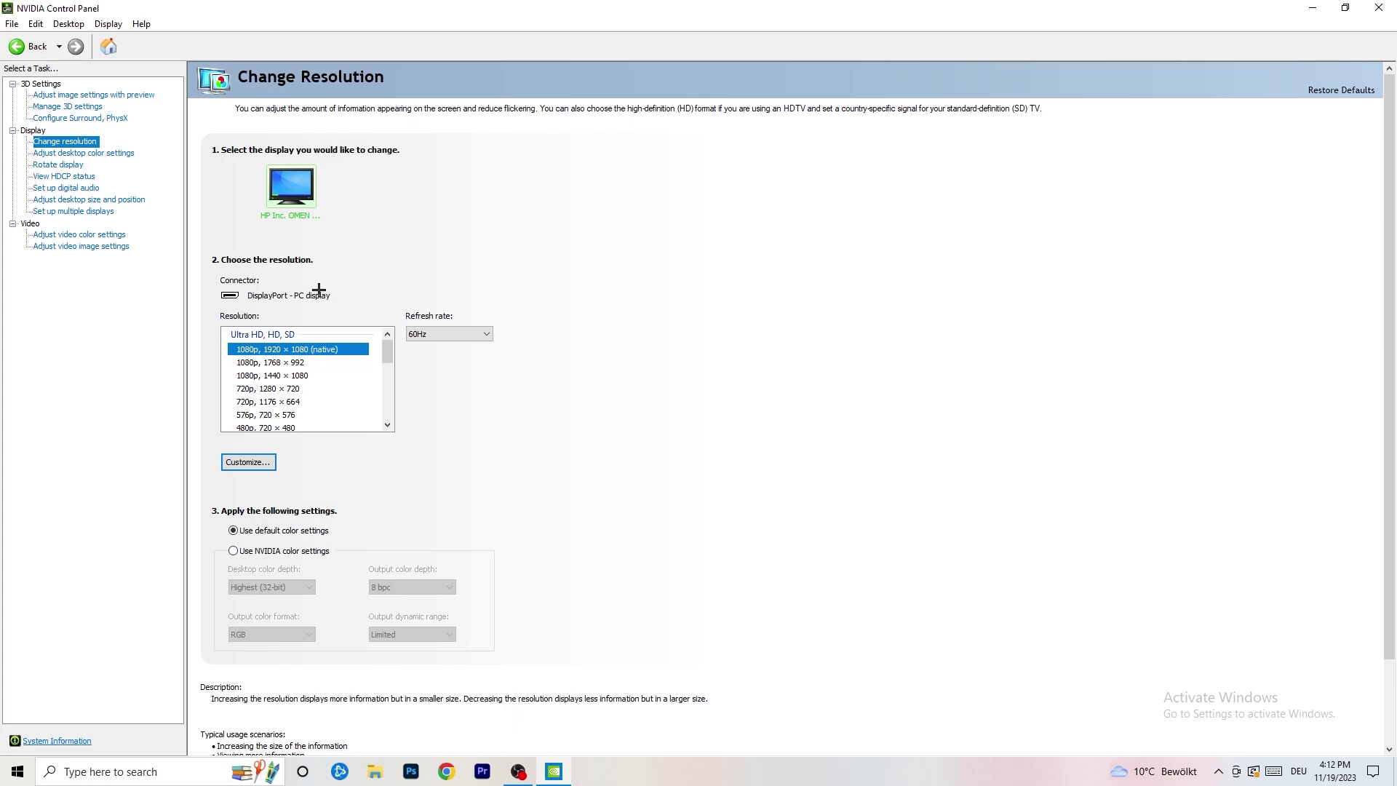
pyautogui.click(1379, 7)
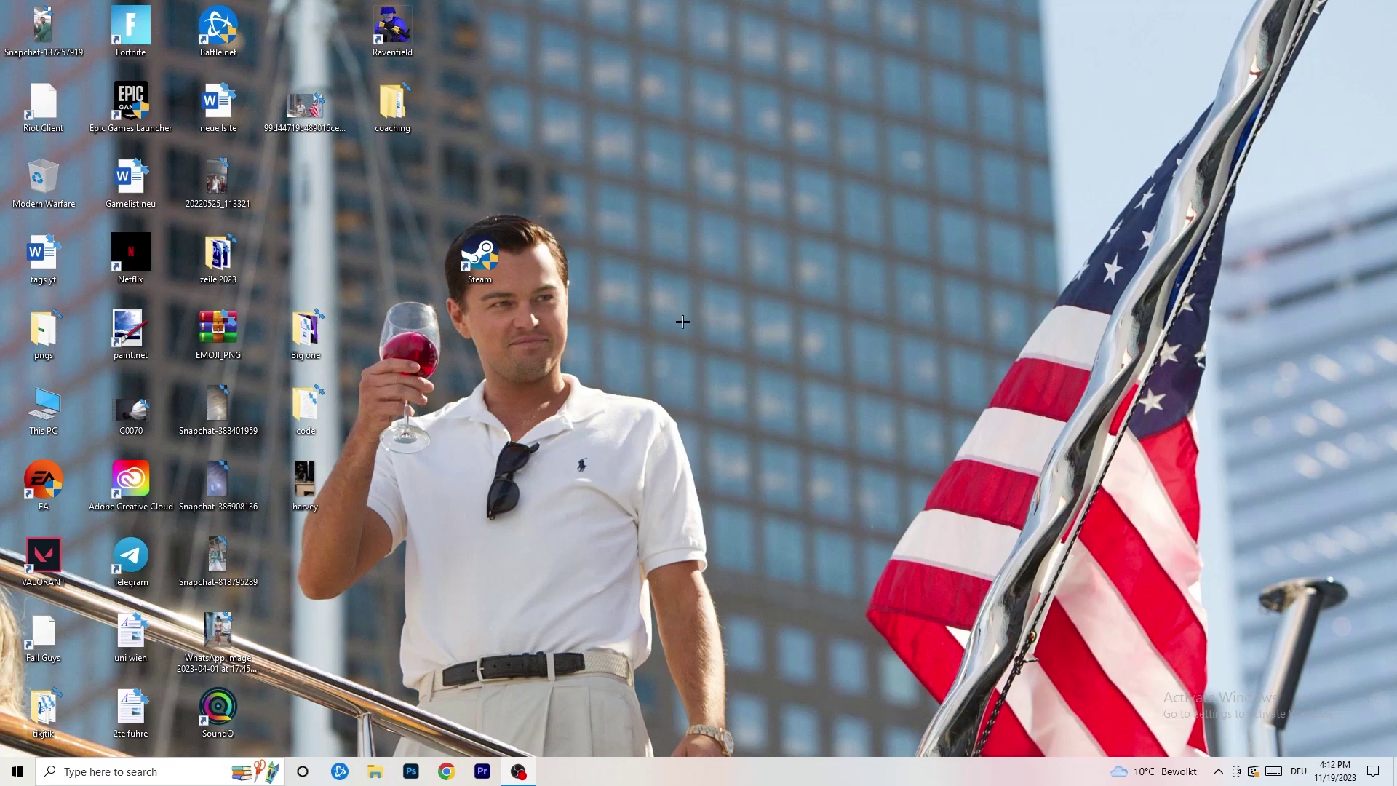
# - Launch Windows Settings from Start and go to the System display settings
pyautogui.click(13, 772)
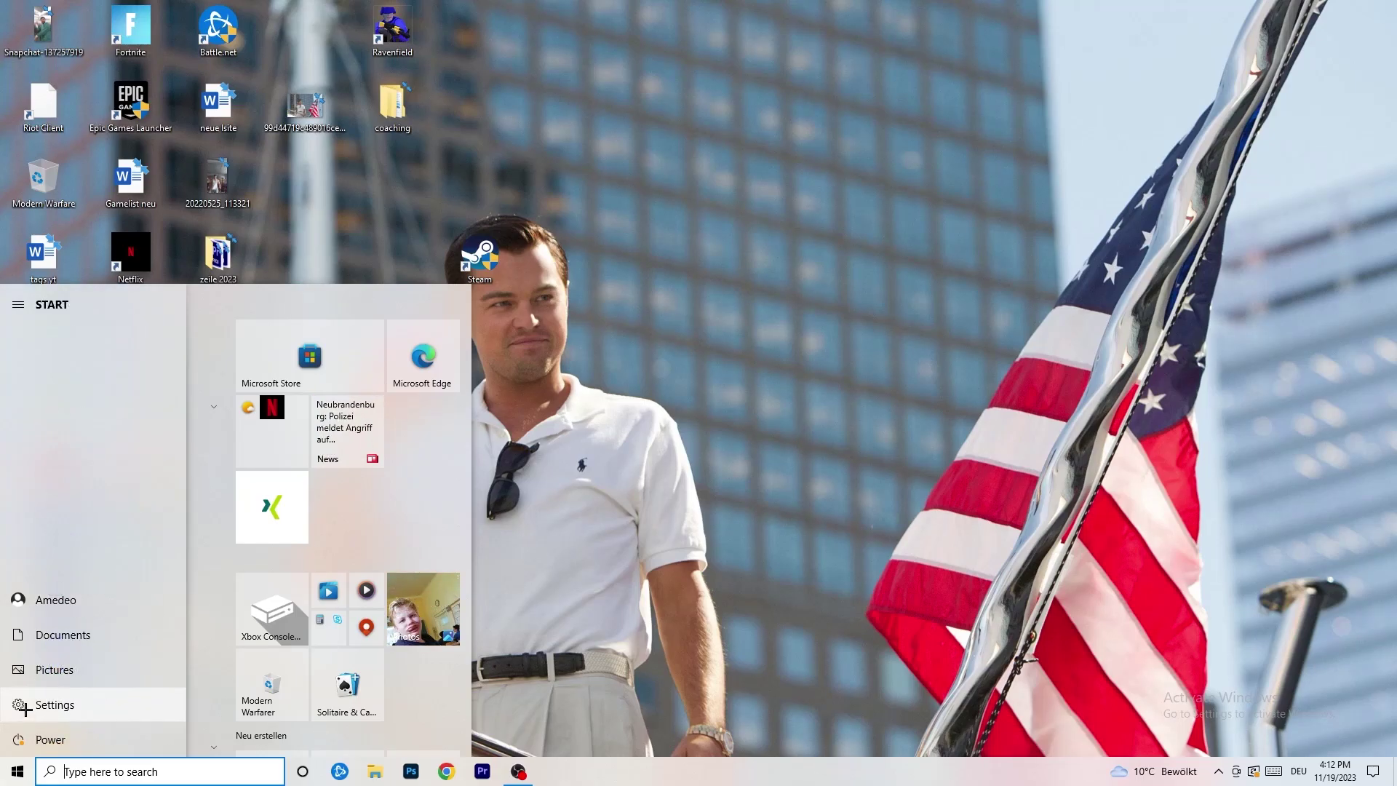
pyautogui.click(24, 706)
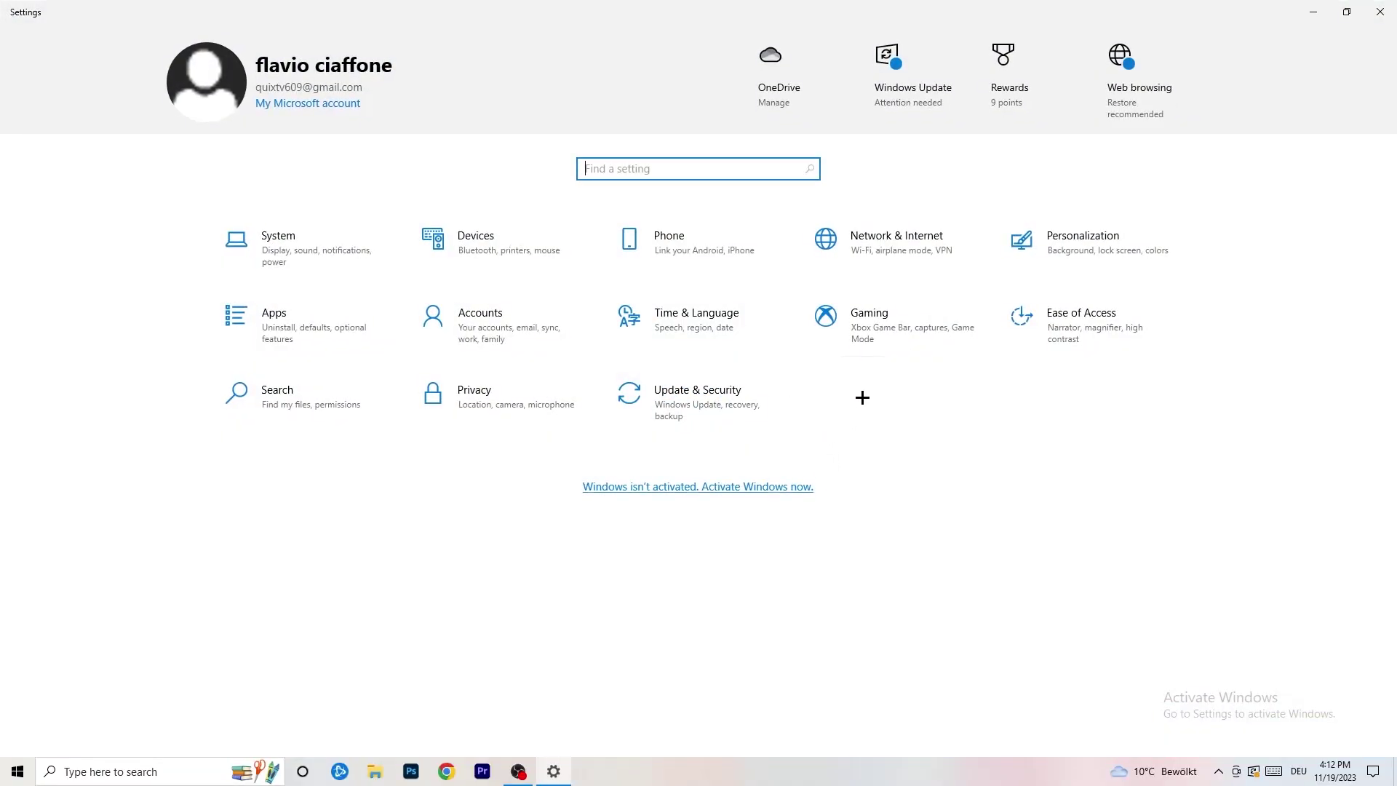
pyautogui.click(346, 252)
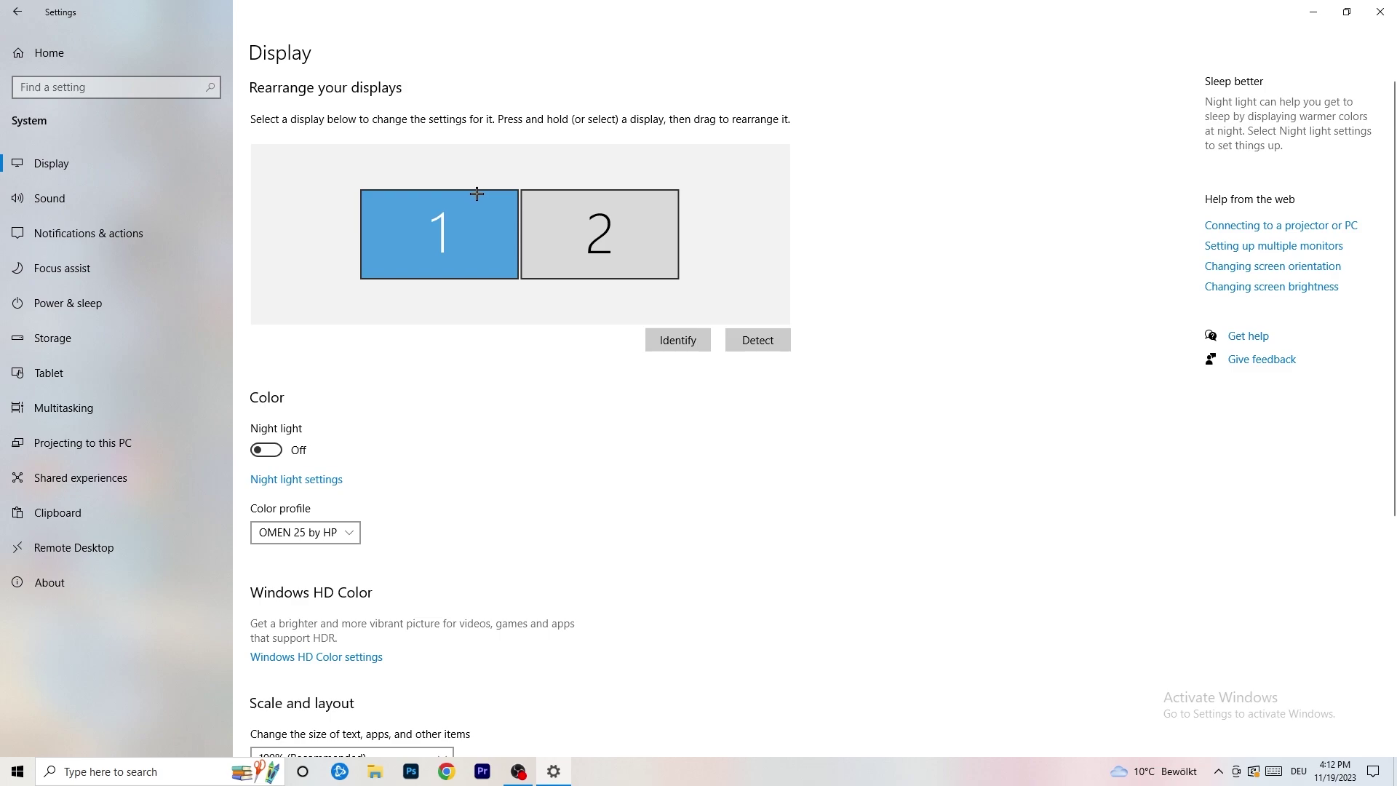
# - Leave scaling at 100% (Recommended) and resolution at 1920 × 1080, then go to Power & sleep
pyautogui.scroll(-3, 457, 349)
pyautogui.scroll(-1, 456, 349)
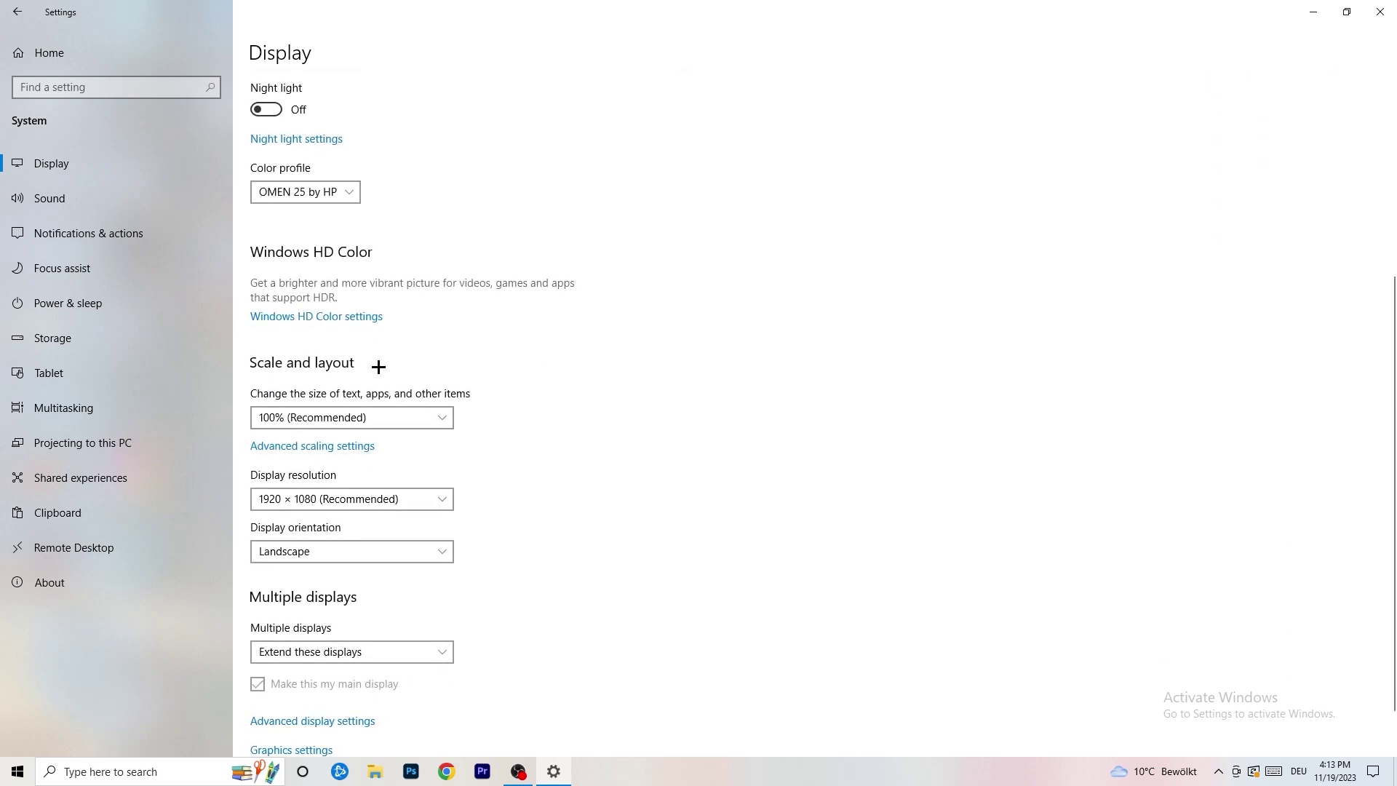
pyautogui.click(421, 420)
pyautogui.click(725, 451)
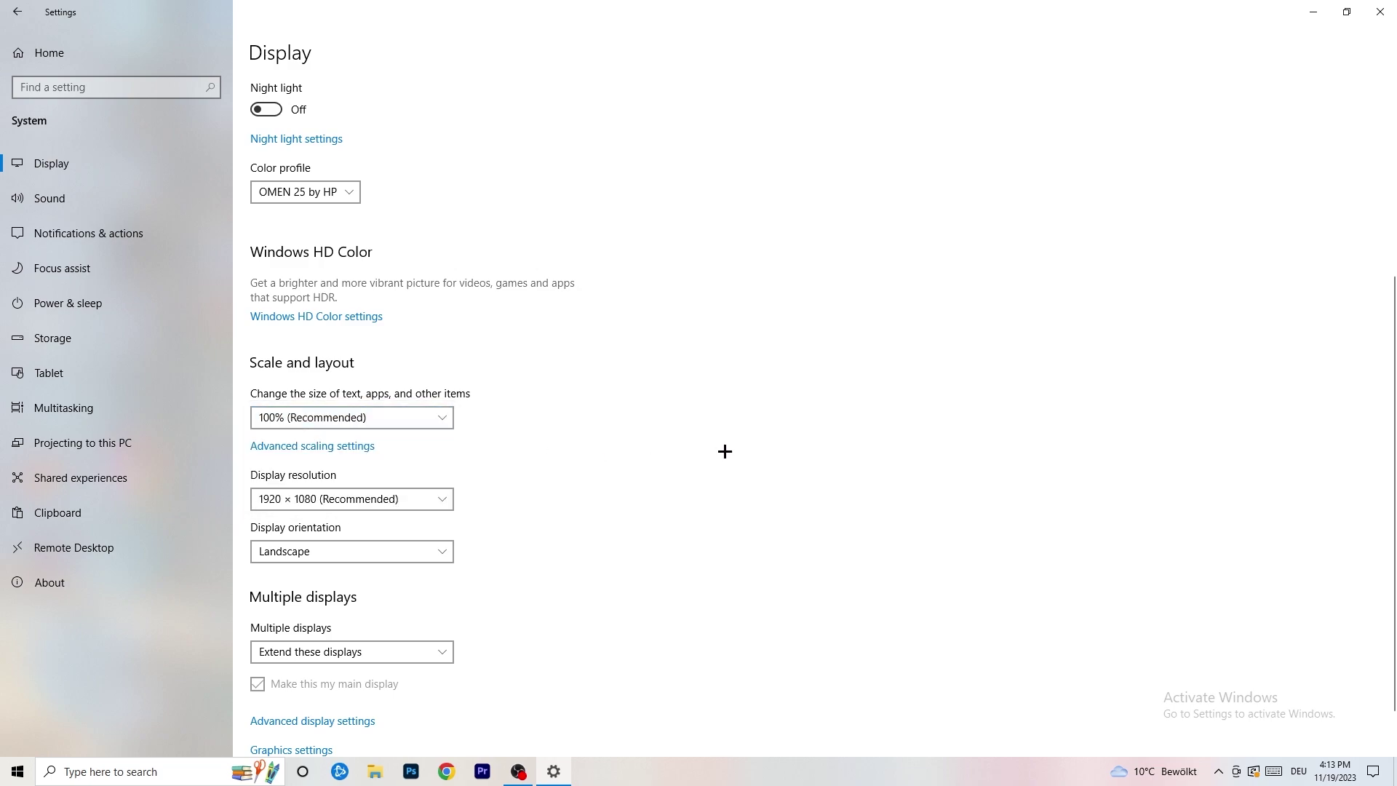
pyautogui.click(429, 420)
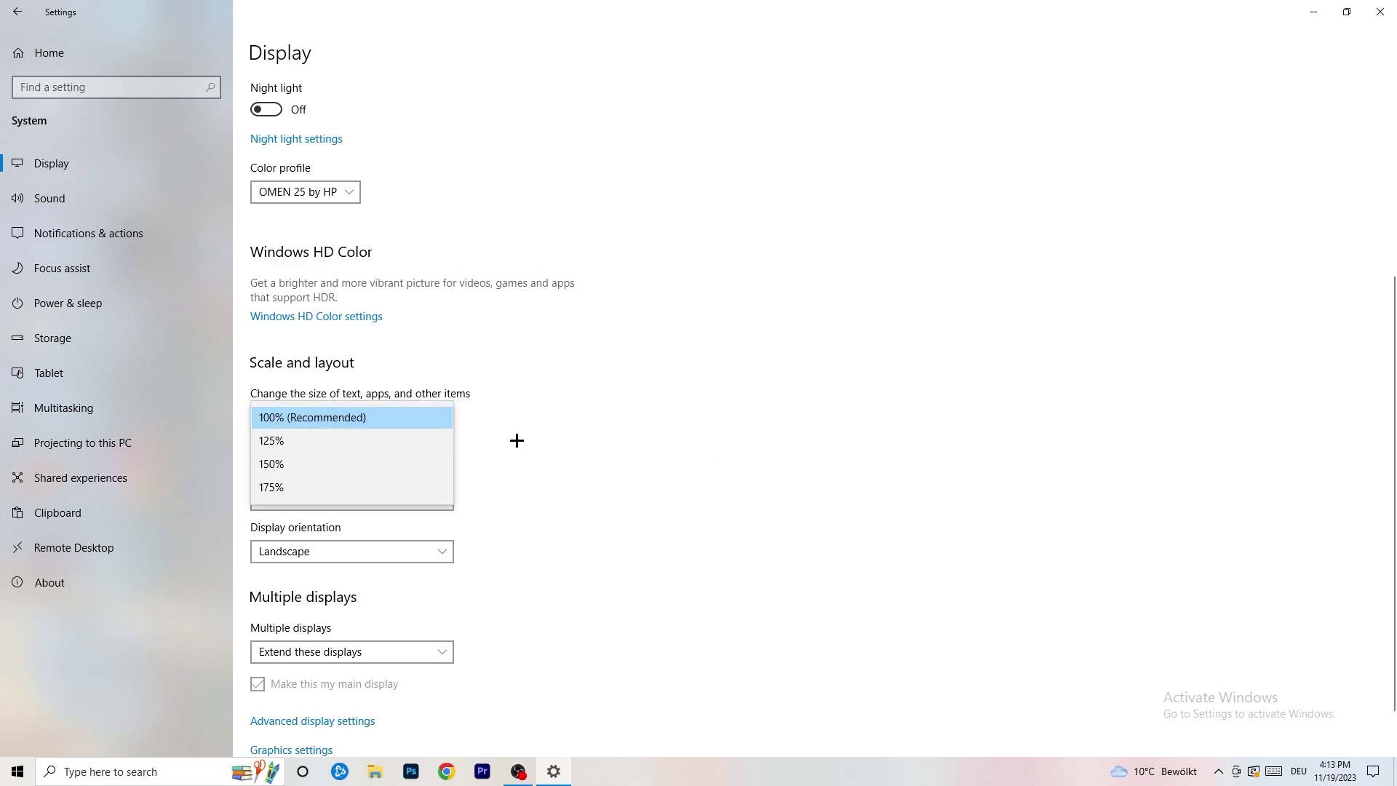
pyautogui.click(633, 449)
pyautogui.scroll(-1, 618, 444)
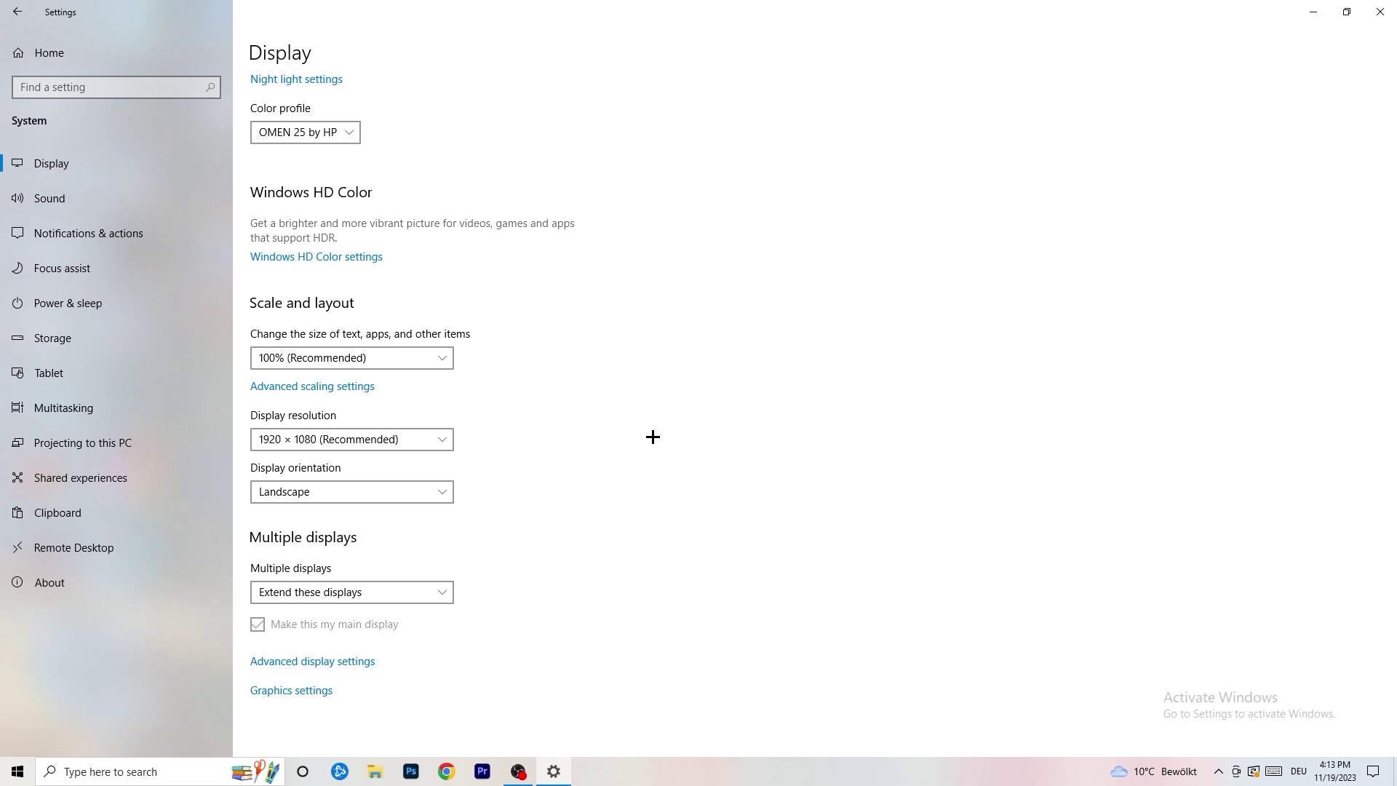
pyautogui.click(442, 439)
pyautogui.click(551, 412)
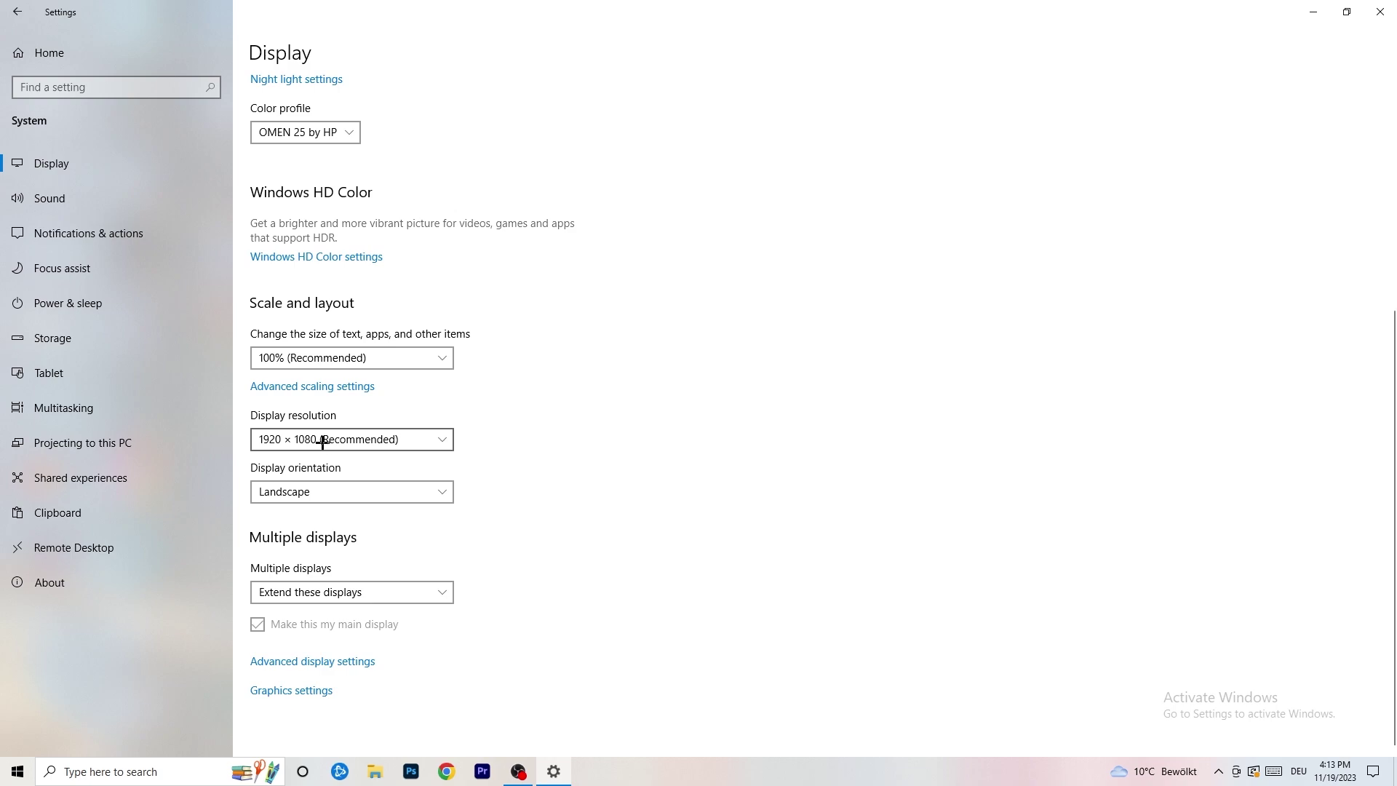
pyautogui.click(80, 303)
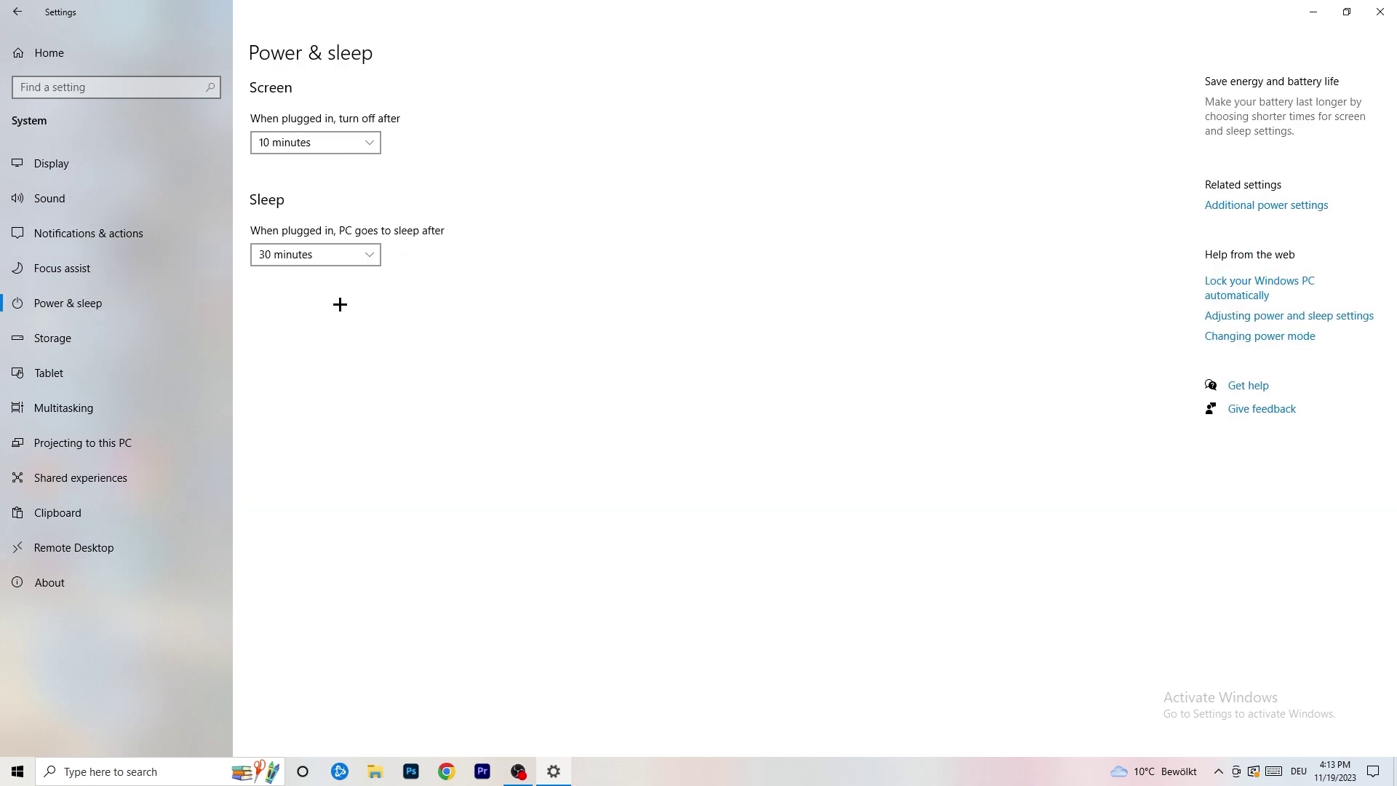
pyautogui.click(1239, 208)
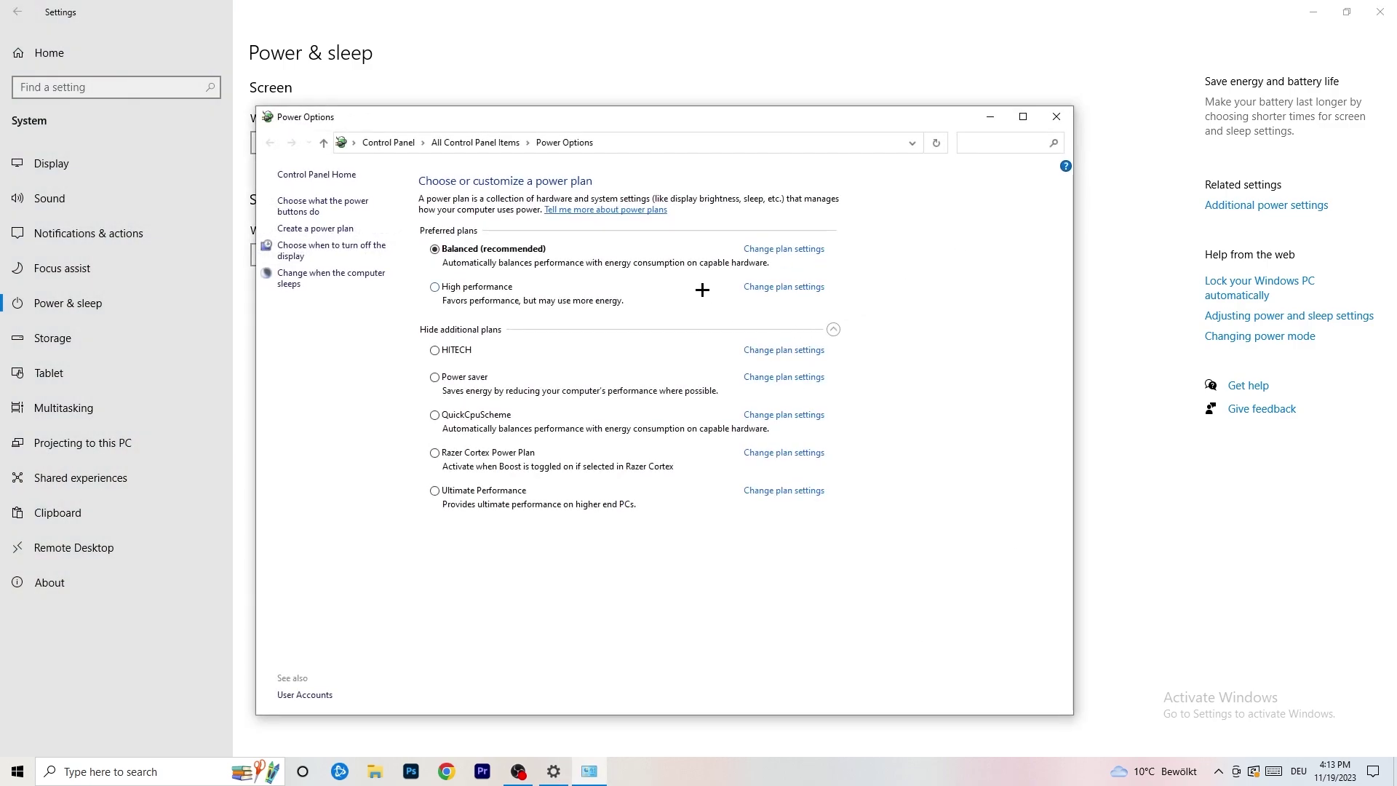
pyautogui.click(834, 330)
pyautogui.click(836, 331)
pyautogui.click(1057, 117)
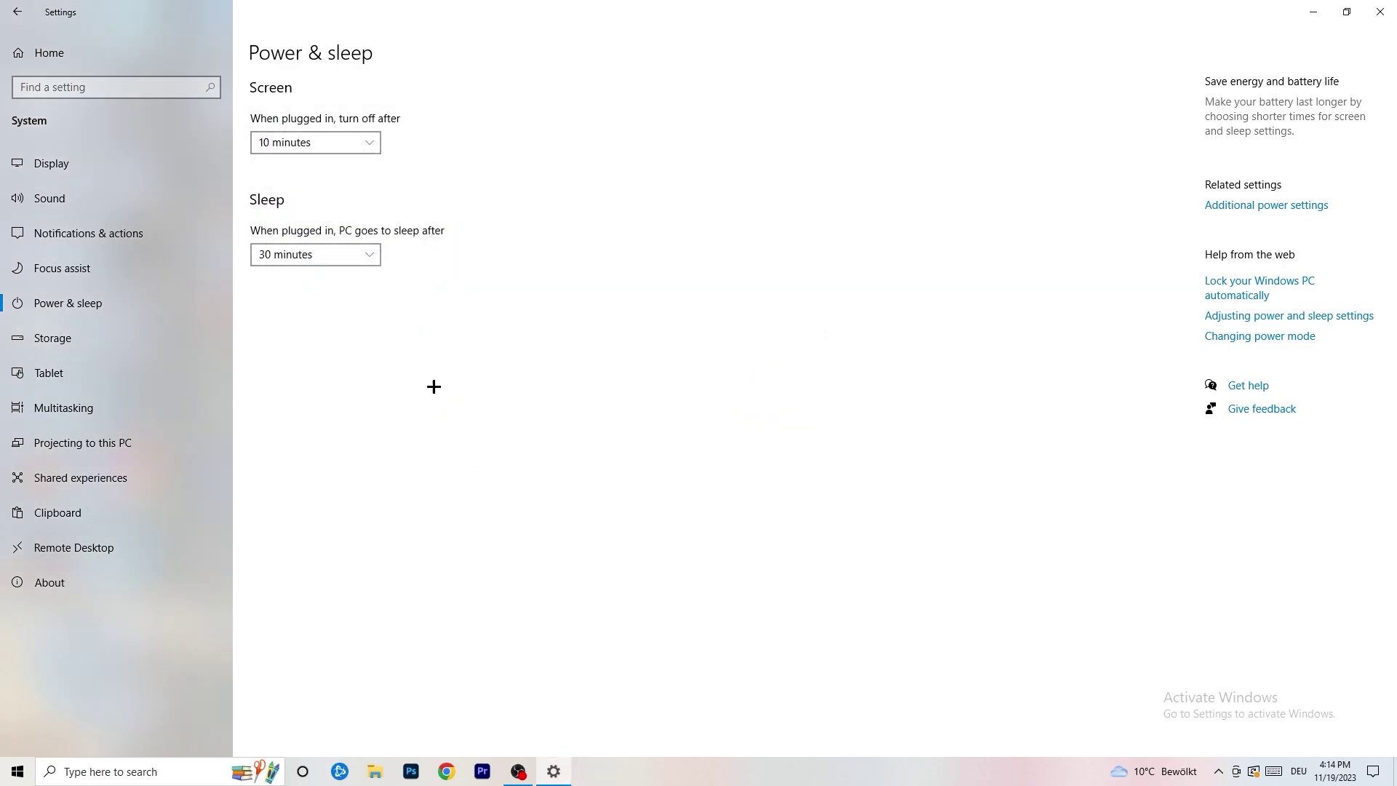
# - Go to Storage's Configure Storage Sense page and keep it running Every week
pyautogui.click(163, 336)
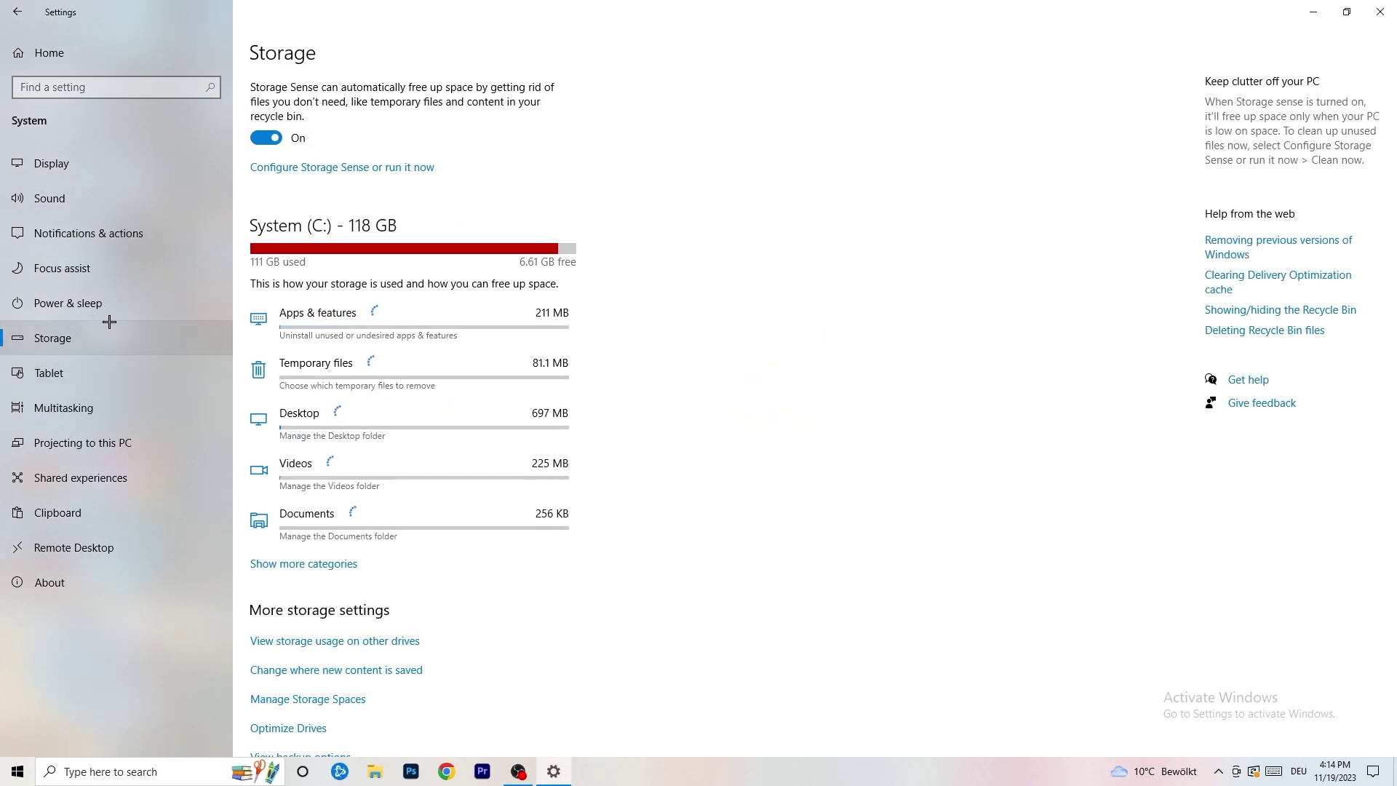
pyautogui.click(329, 170)
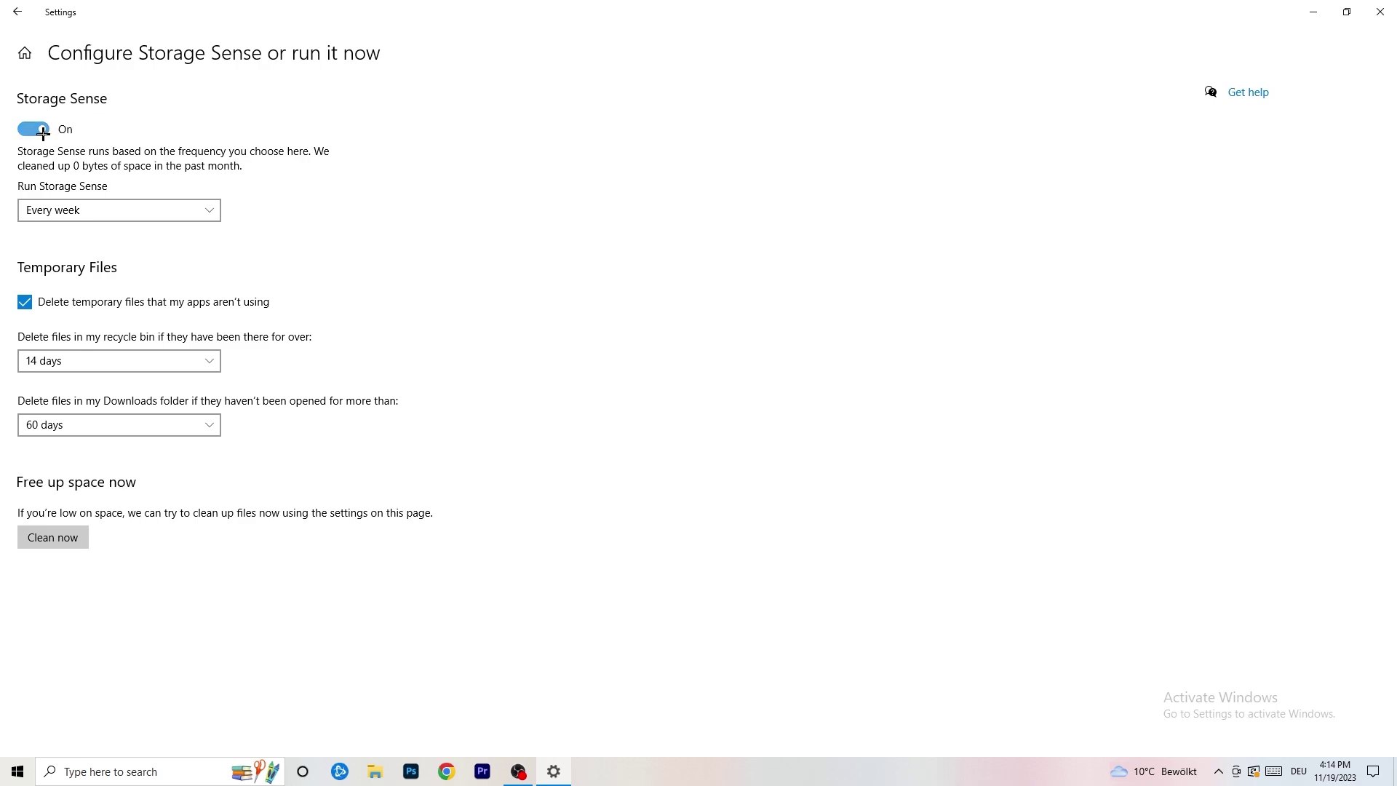
pyautogui.click(113, 209)
pyautogui.click(112, 210)
pyautogui.click(97, 206)
pyautogui.click(451, 208)
# - Keep recycle bin cleanup at 14 days and Downloads cleanup at 60 days
pyautogui.click(153, 358)
pyautogui.click(695, 291)
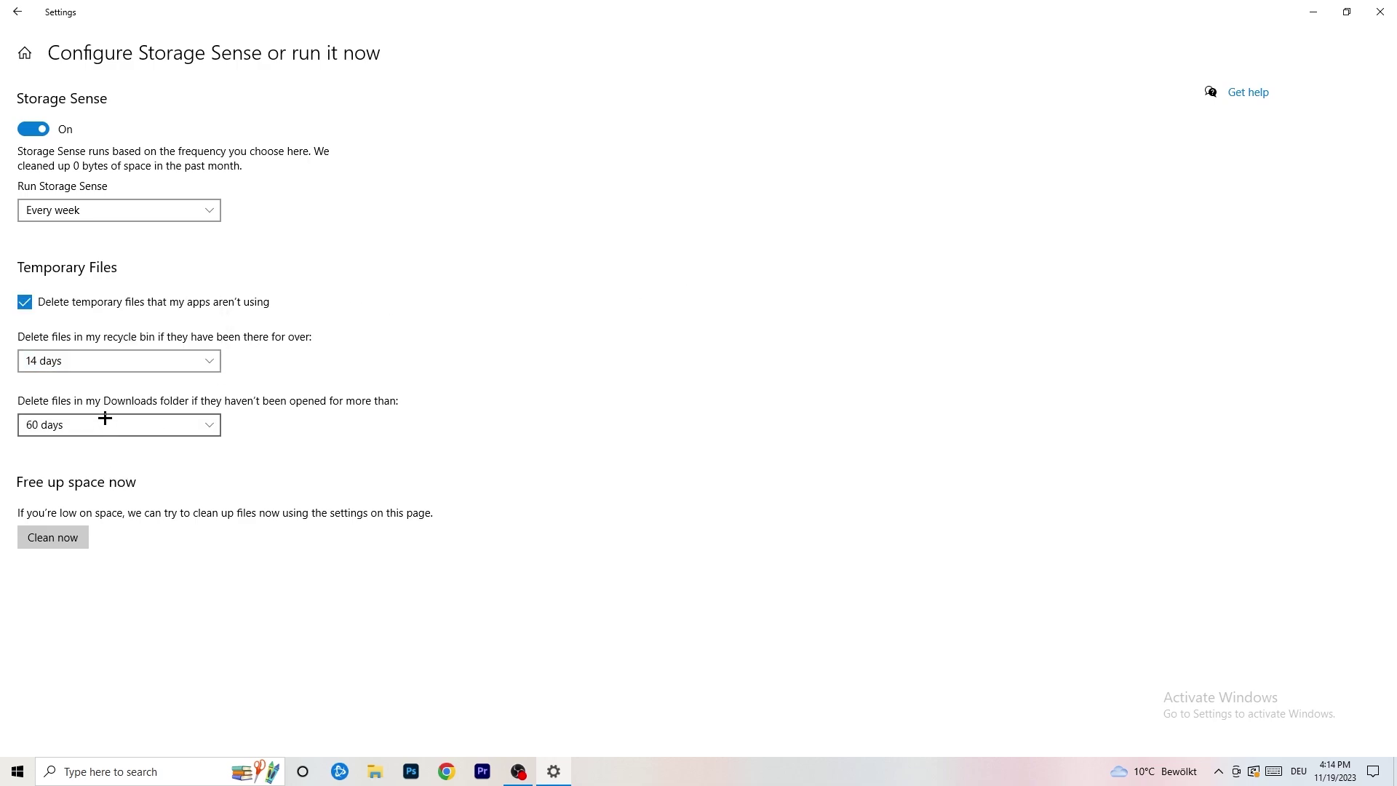
pyautogui.click(190, 424)
pyautogui.click(664, 328)
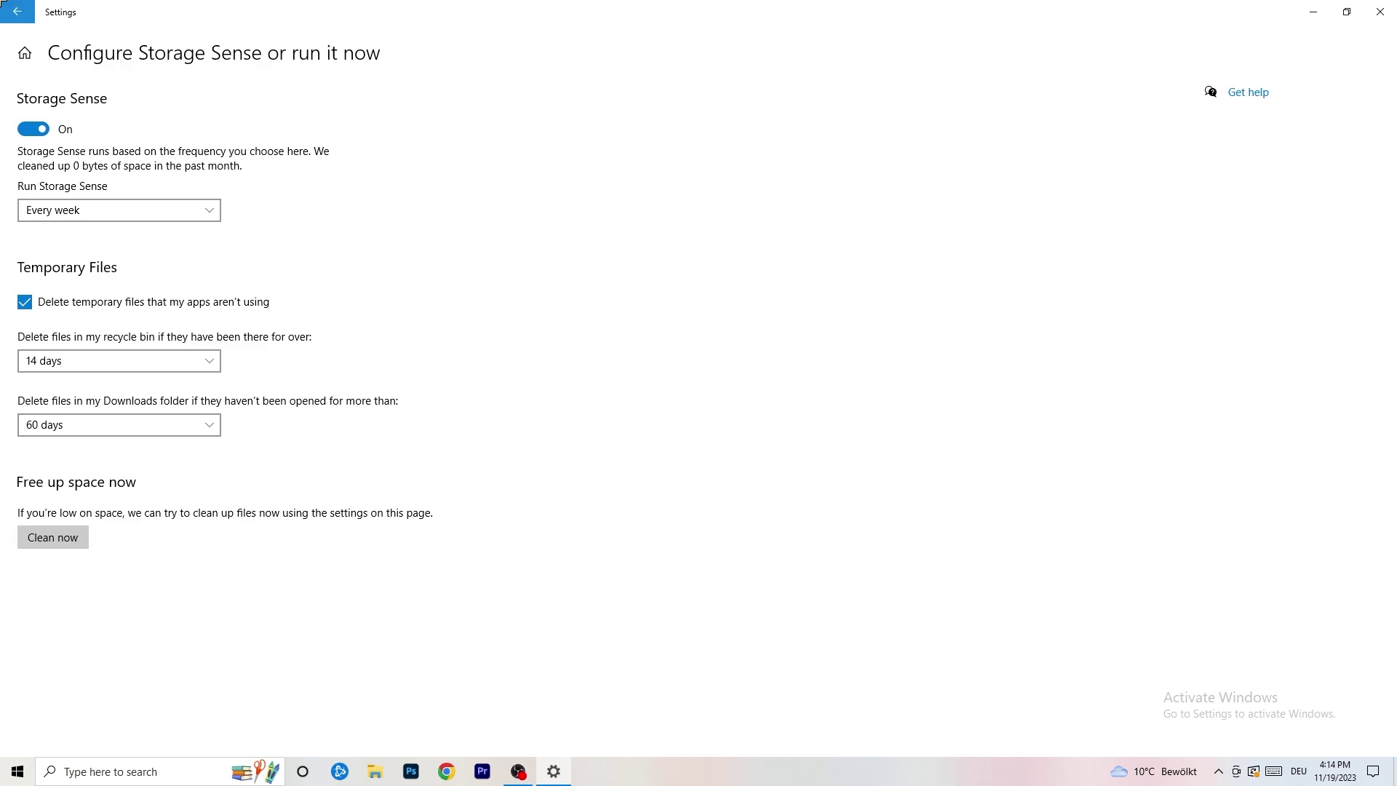
# - Return to the Settings home and go to Gaming > Captures
pyautogui.doubleClick(3, 2)
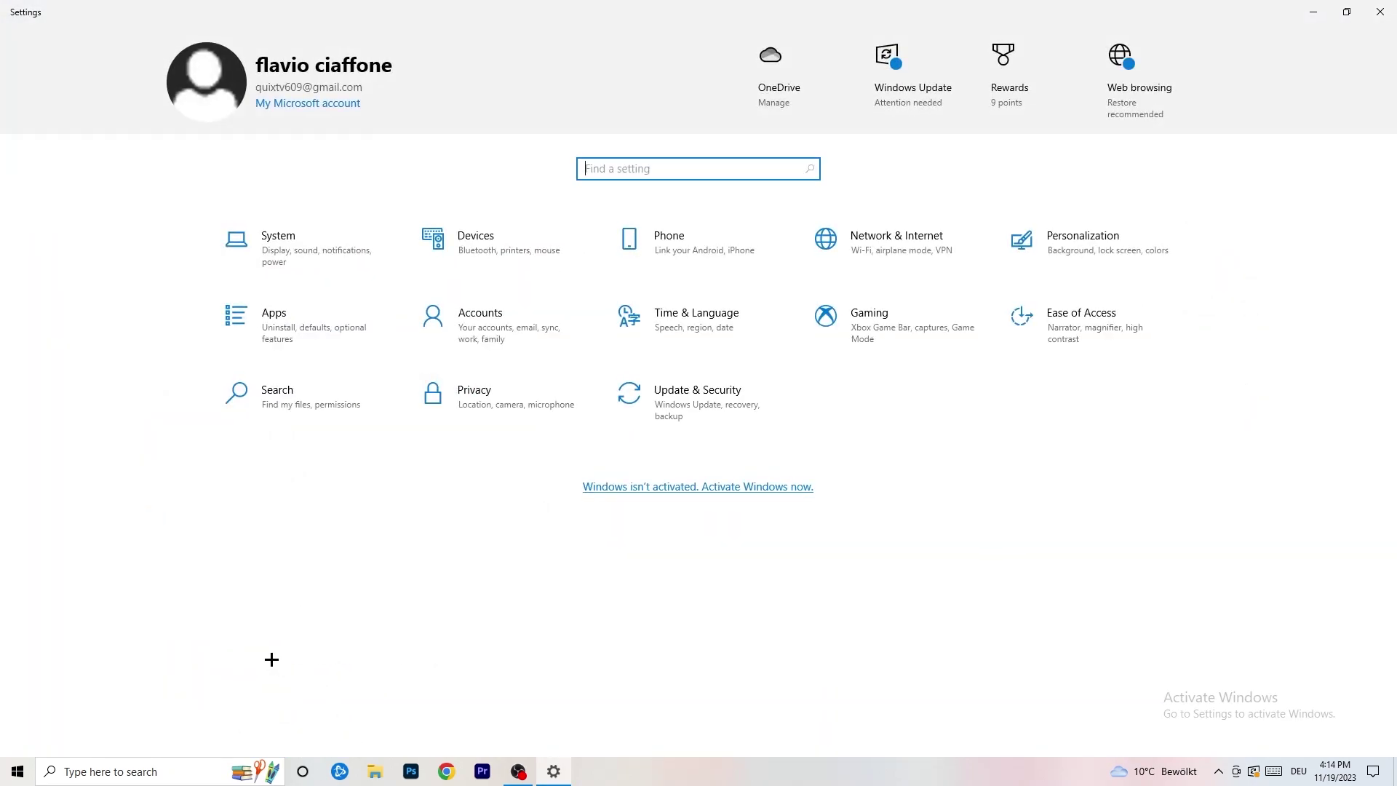
pyautogui.click(929, 330)
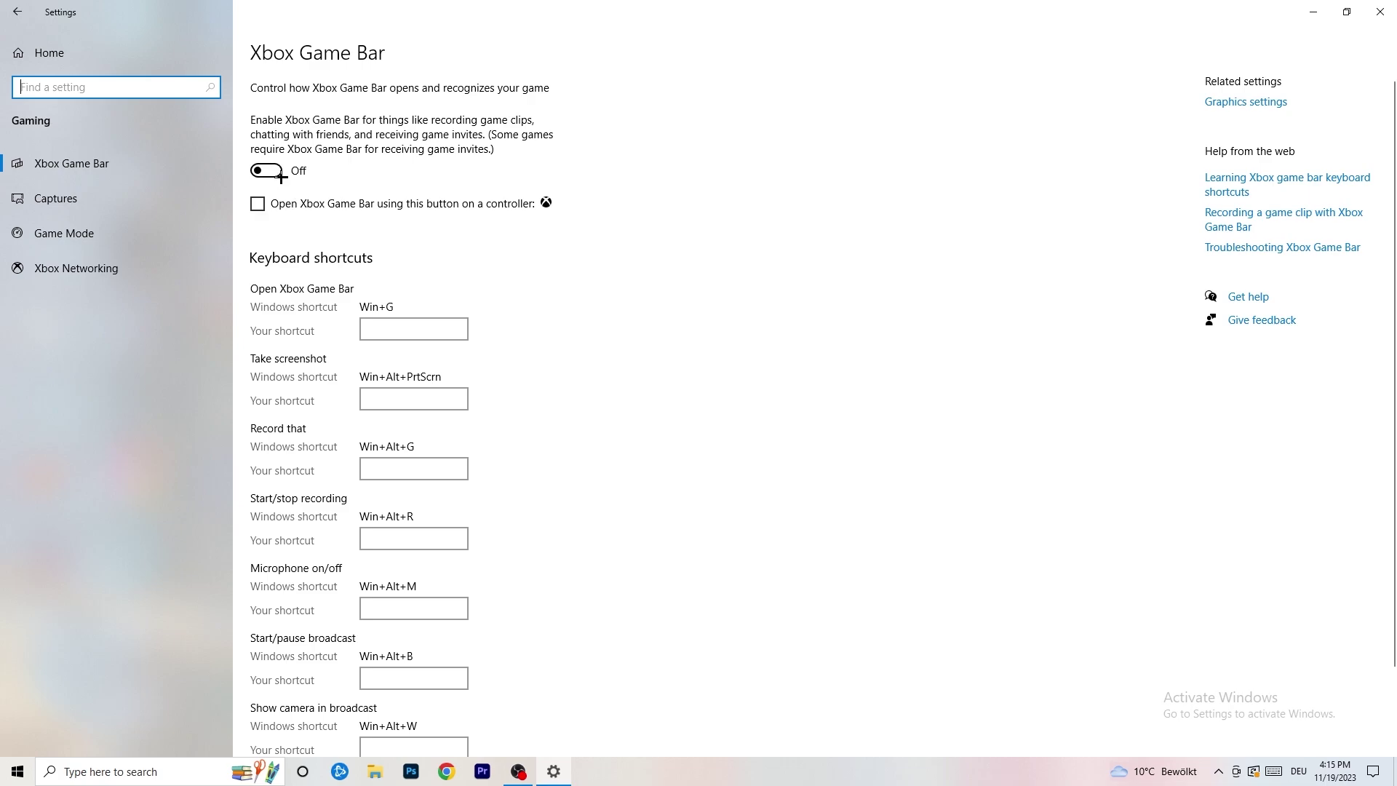
pyautogui.click(151, 207)
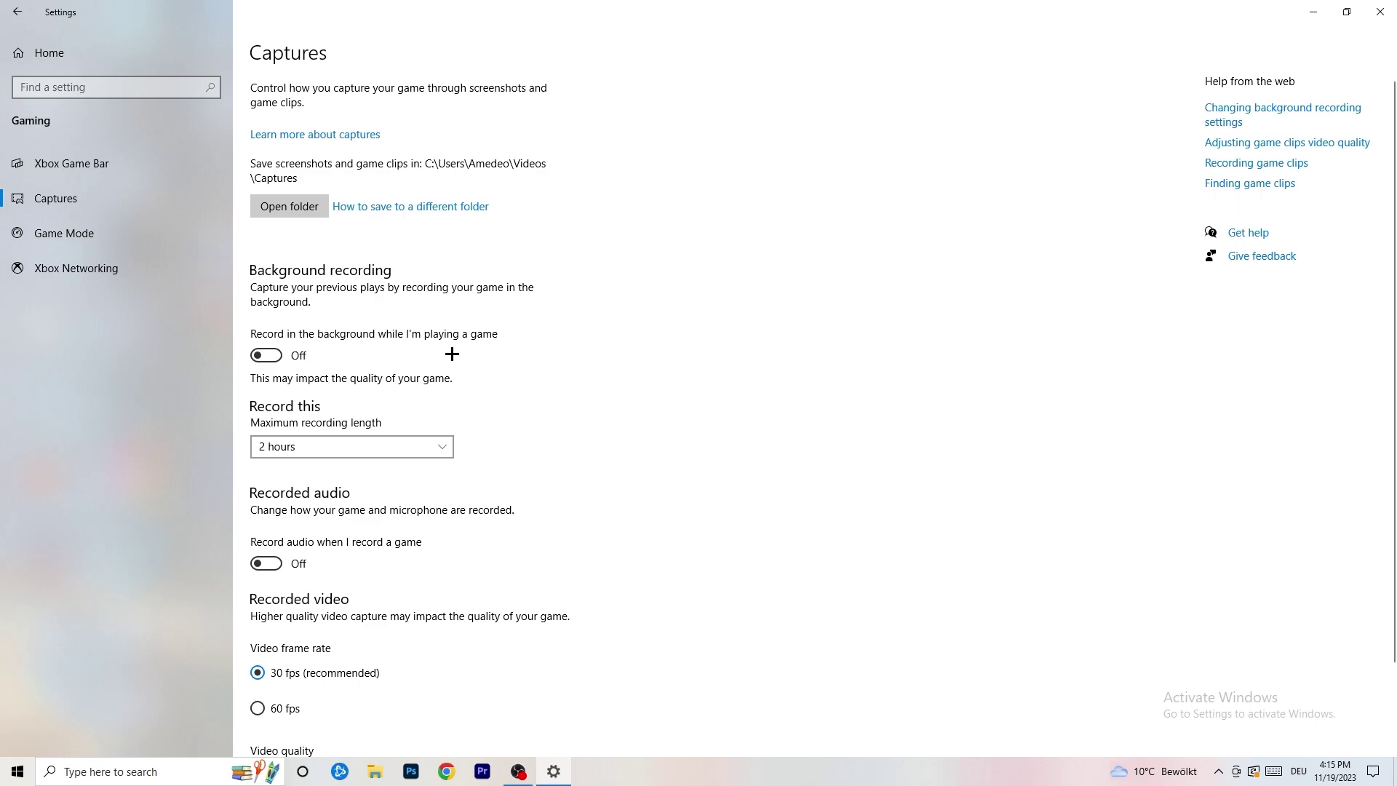
# - Look over the capture options, confirm Game Mode is On, and close Settings
pyautogui.scroll(-2, 452, 355)
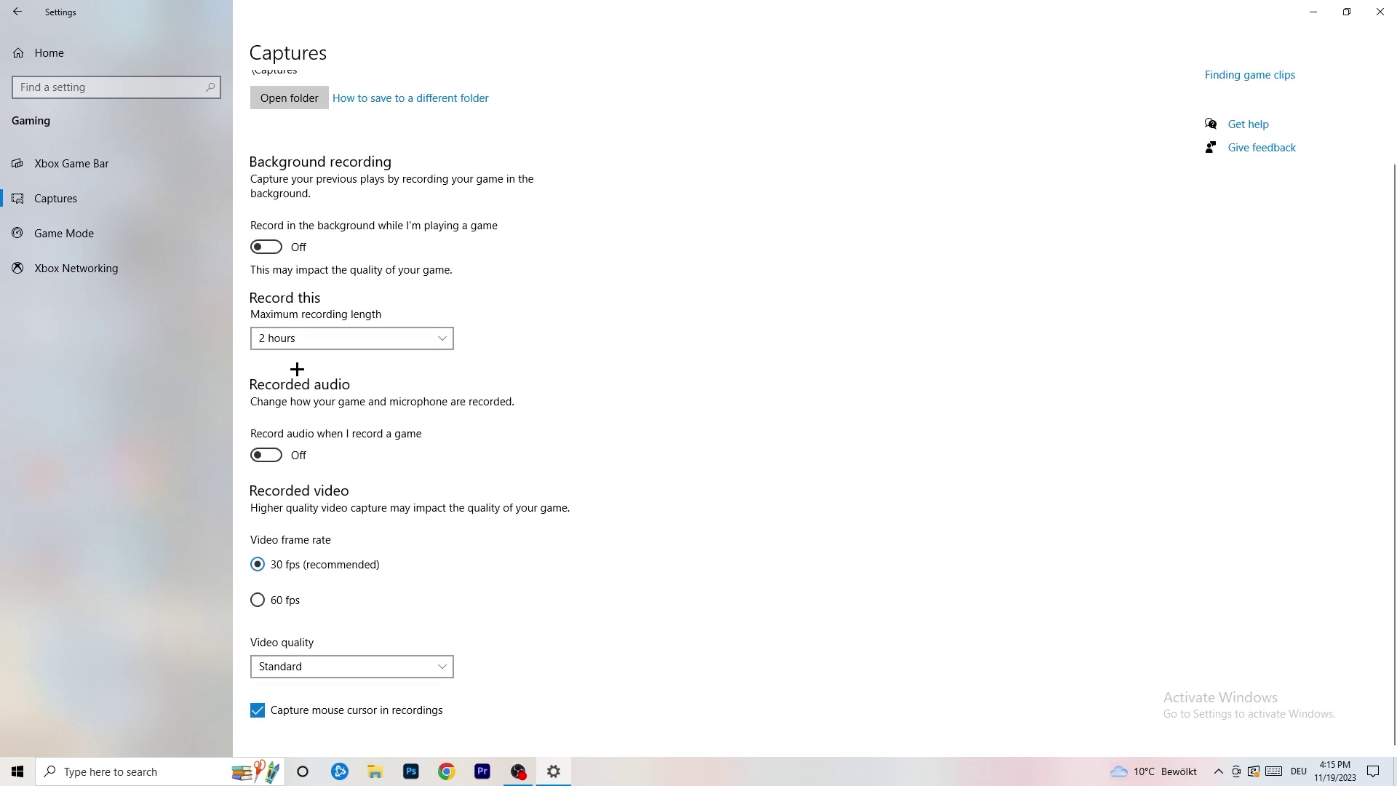
pyautogui.click(126, 244)
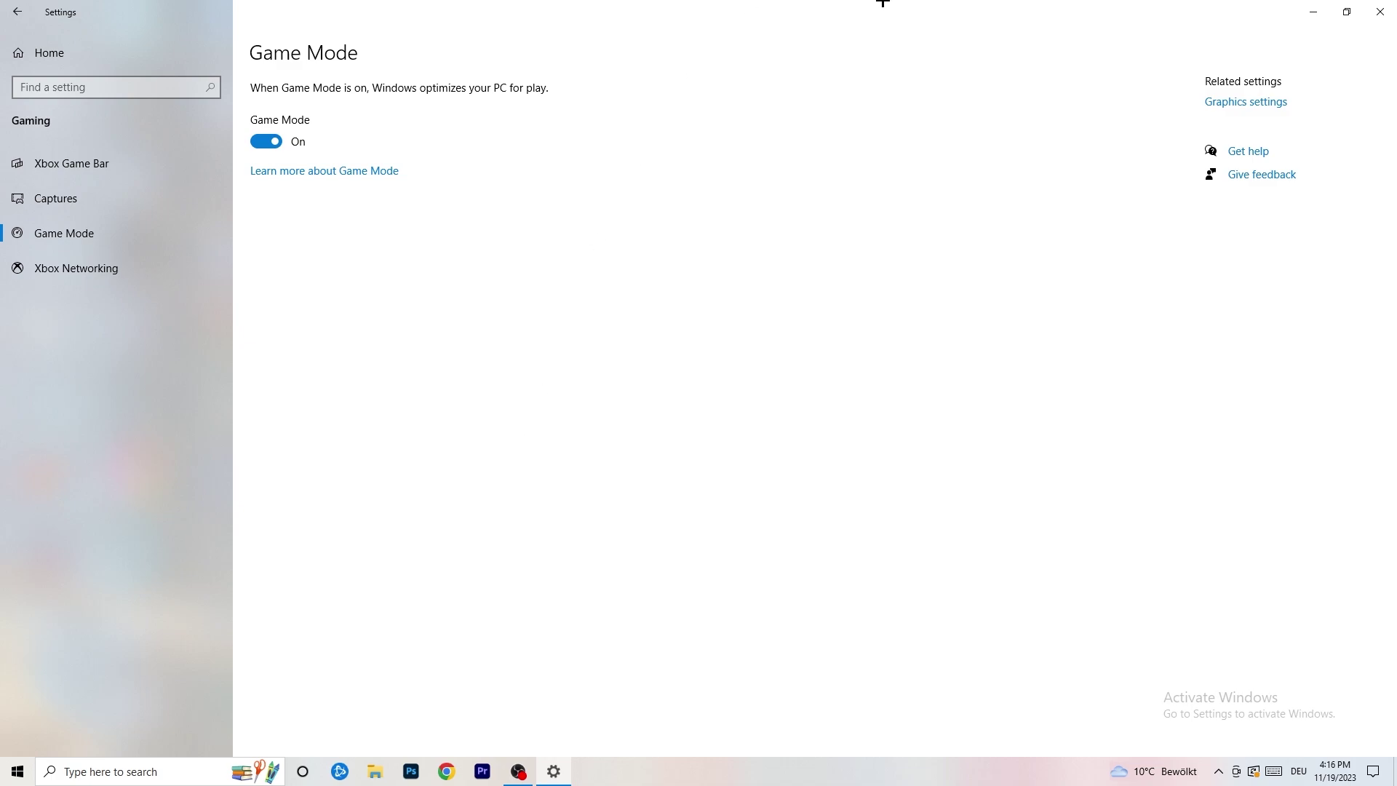
pyautogui.click(1381, 12)
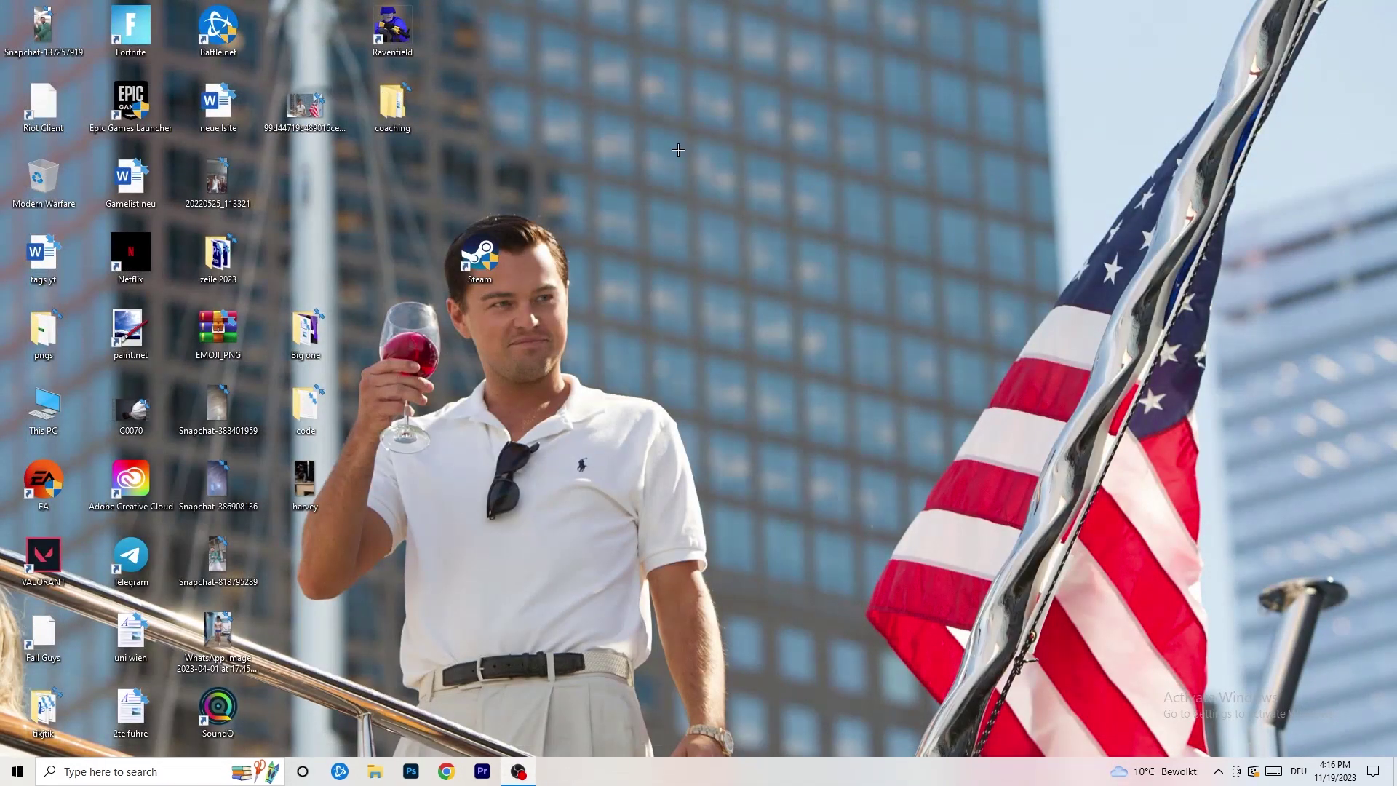
# - Move the Steam desktop shortcut right and bring up its Properties
pyautogui.moveTo(487, 286); pyautogui.dragTo(663, 255)
pyautogui.click(721, 347)
pyautogui.rightClick(665, 254)
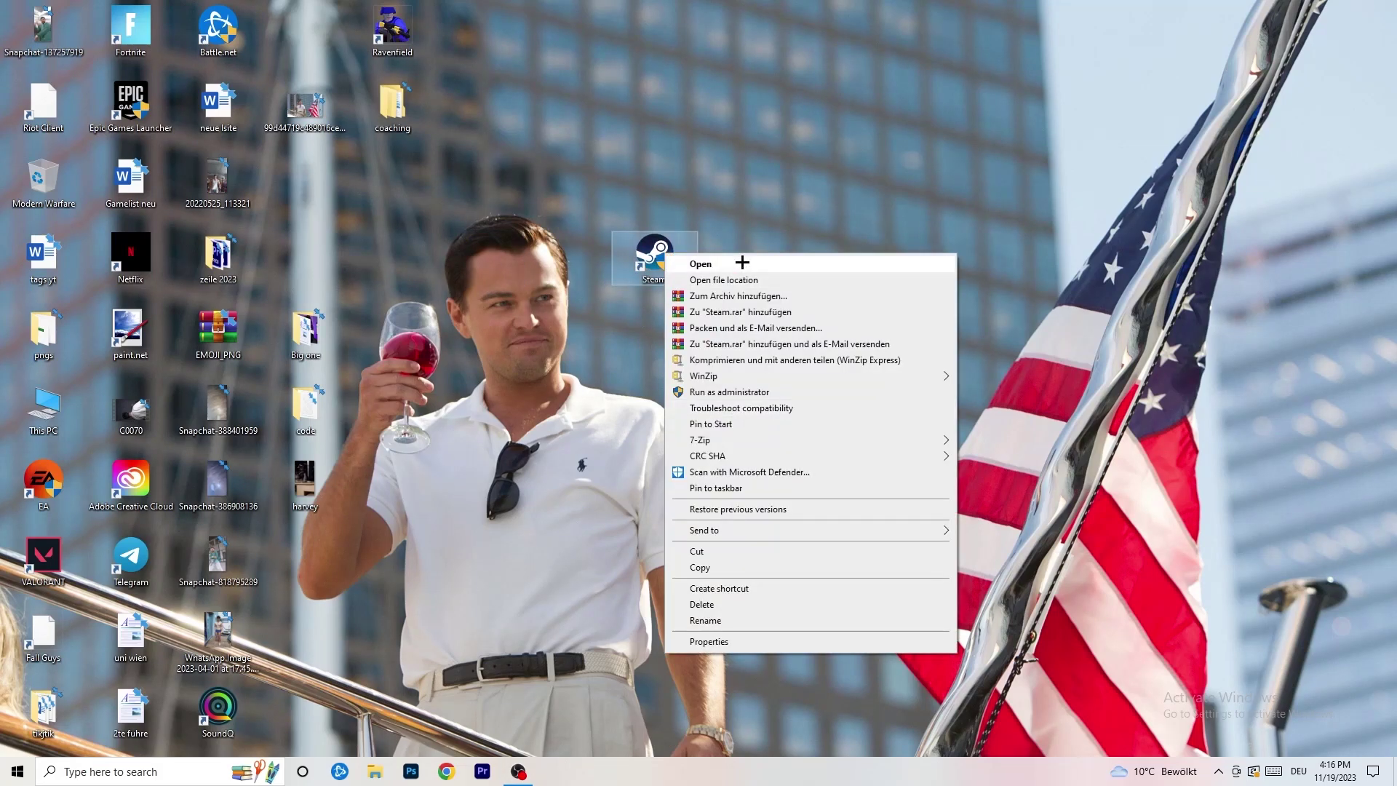
pyautogui.click(749, 647)
# - Keep Steam in Windows 8 compatibility mode with run as administrator, and confirm with OK
pyautogui.moveTo(748, 268); pyautogui.dragTo(479, 125)
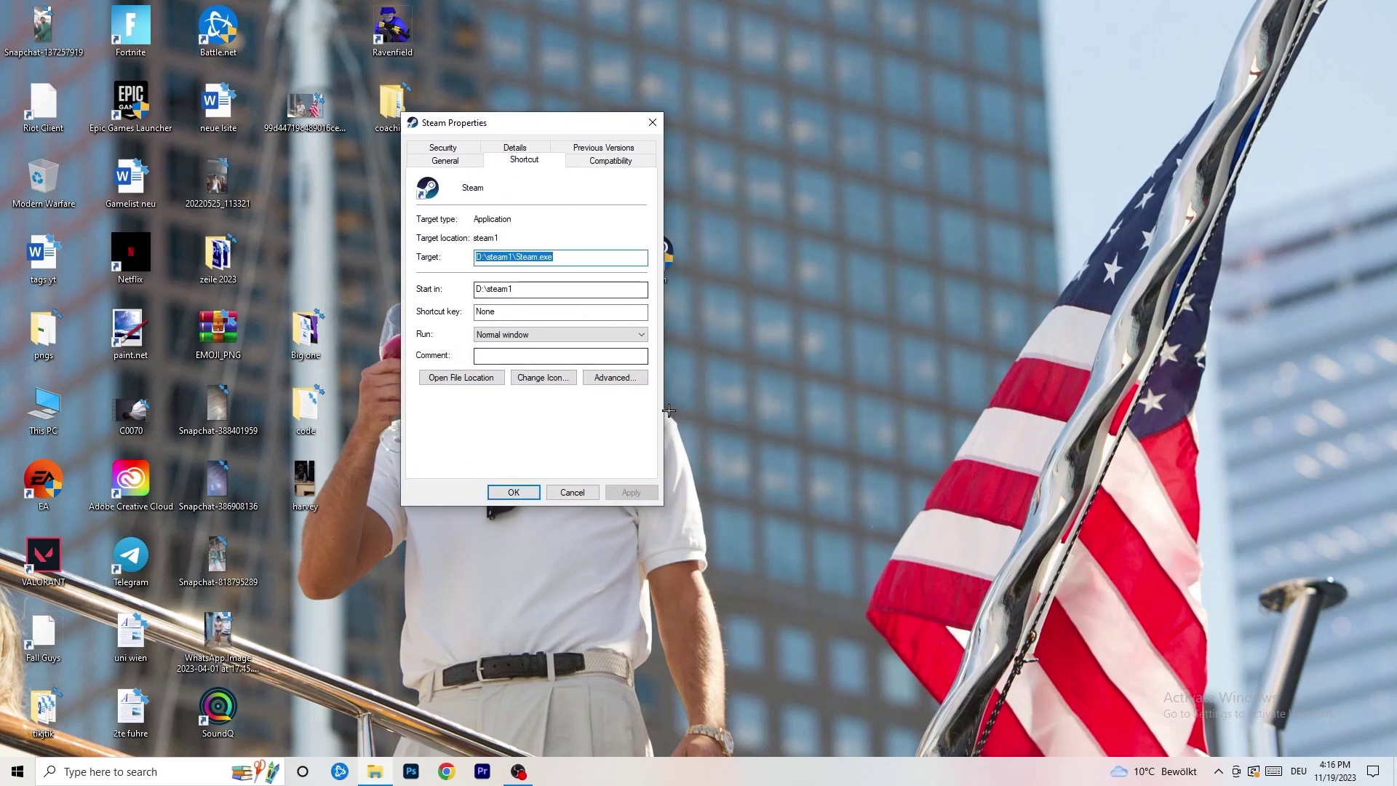
pyautogui.click(583, 159)
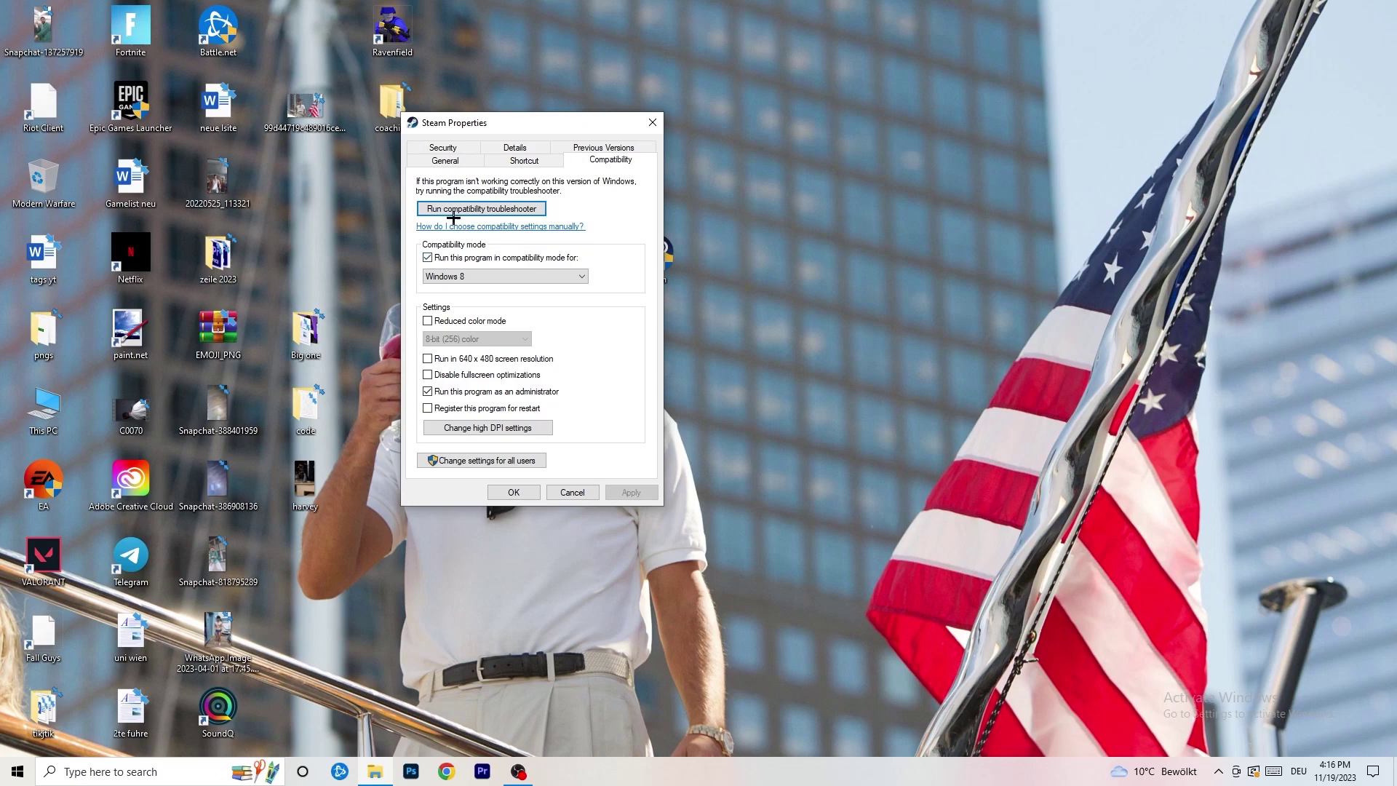
pyautogui.click(564, 274)
pyautogui.click(646, 267)
pyautogui.click(508, 488)
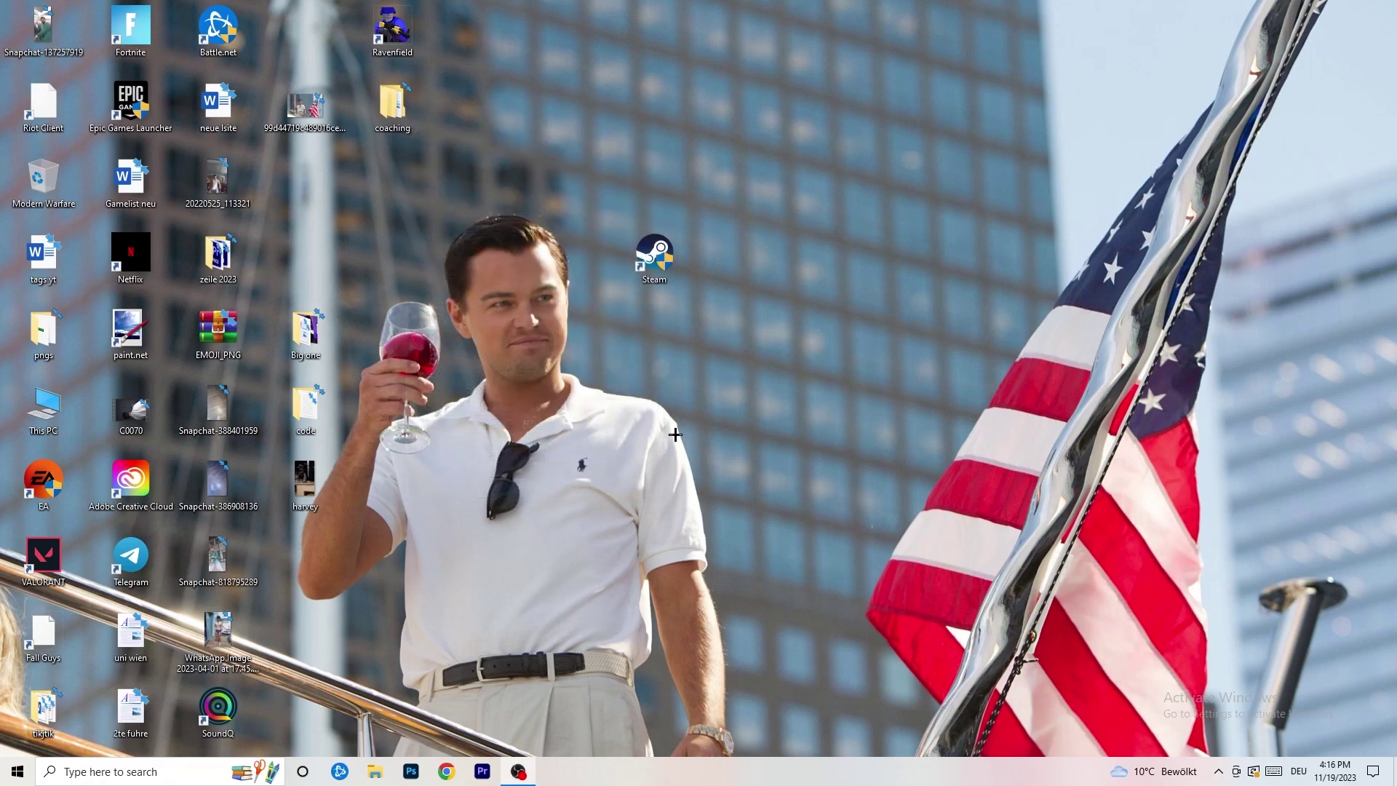
# - Recheck Steam's Compatibility tab unchanged, then place the shortcut in the empty slot beside the other icons
pyautogui.moveTo(655, 251); pyautogui.dragTo(743, 256)
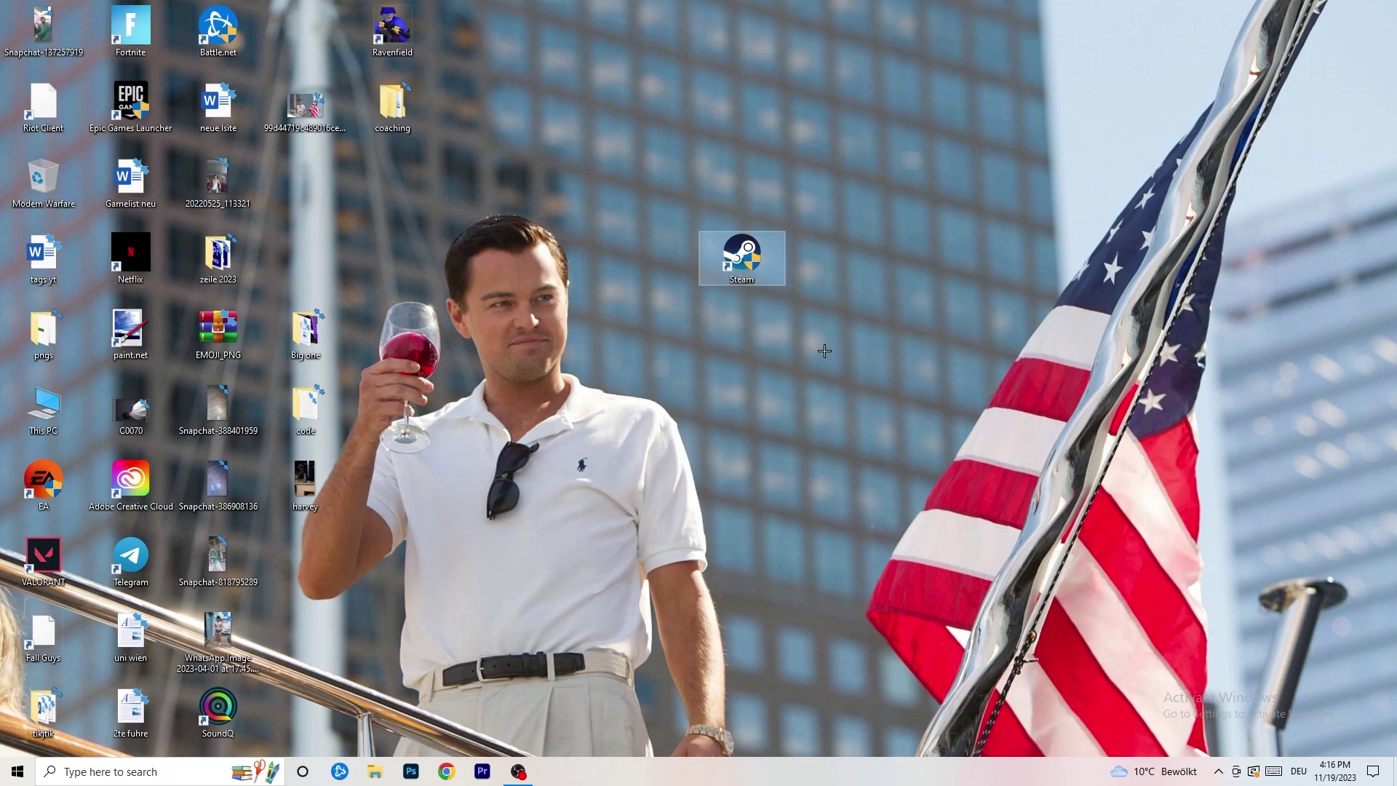
pyautogui.click(631, 348)
pyautogui.moveTo(742, 255); pyautogui.dragTo(655, 255)
pyautogui.rightClick(651, 255)
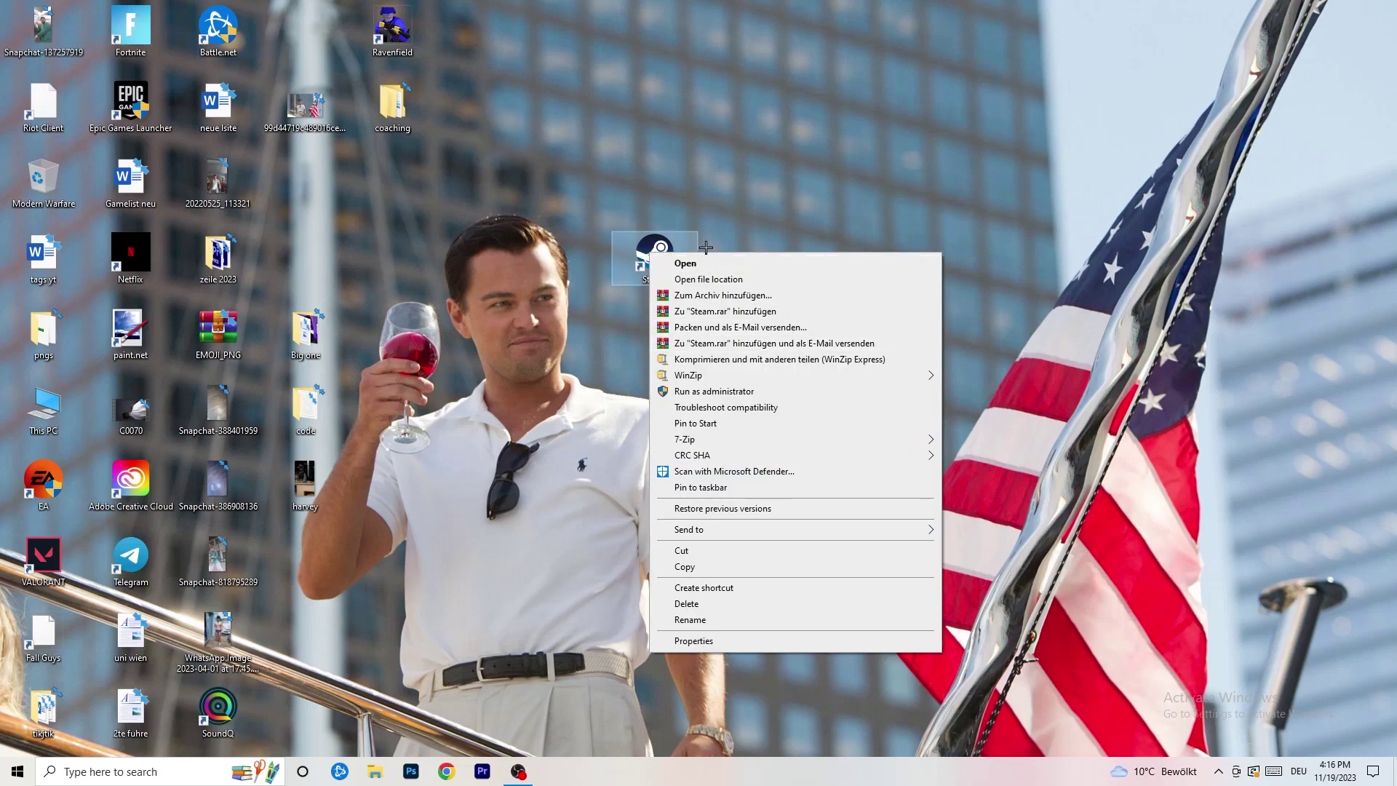
pyautogui.click(752, 640)
pyautogui.click(865, 301)
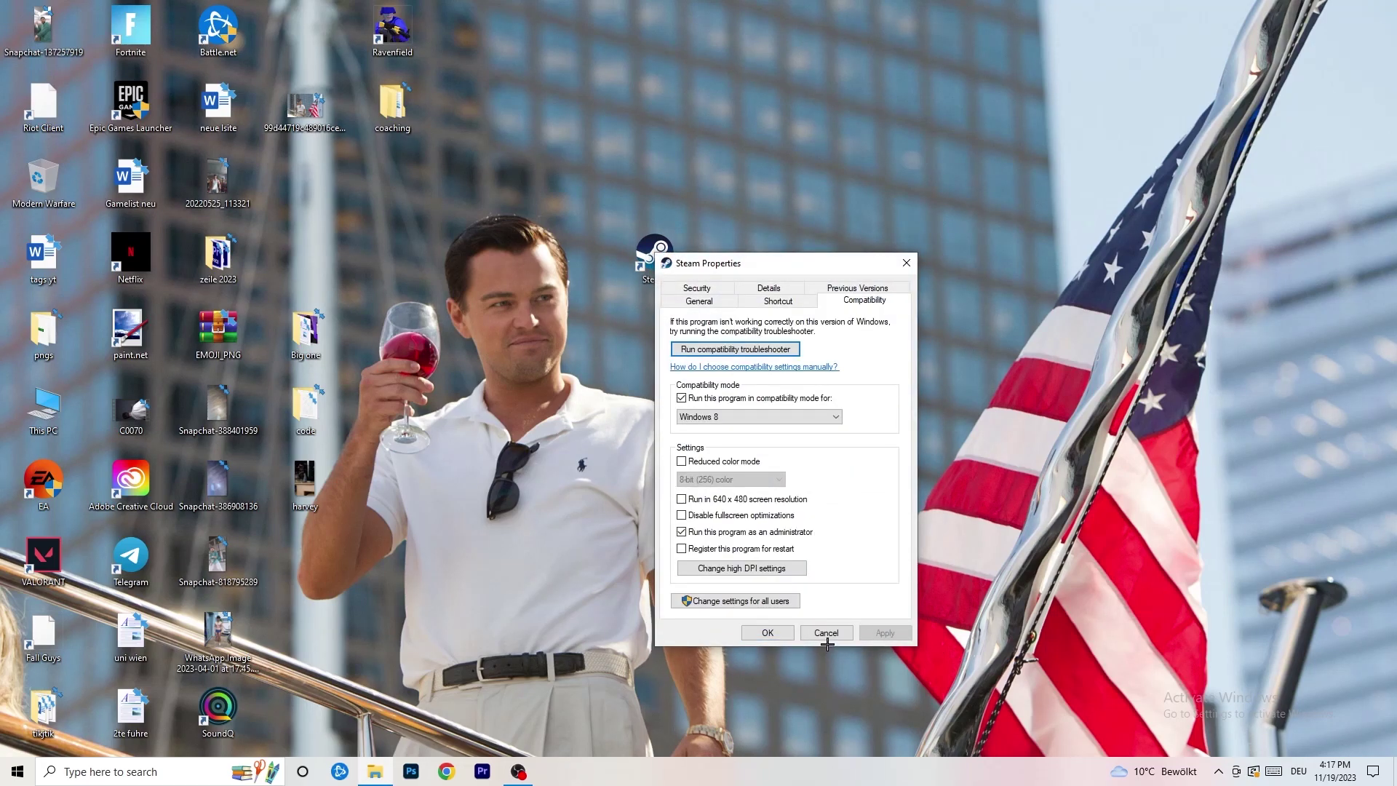
pyautogui.click(906, 263)
pyautogui.moveTo(655, 255); pyautogui.dragTo(306, 182)
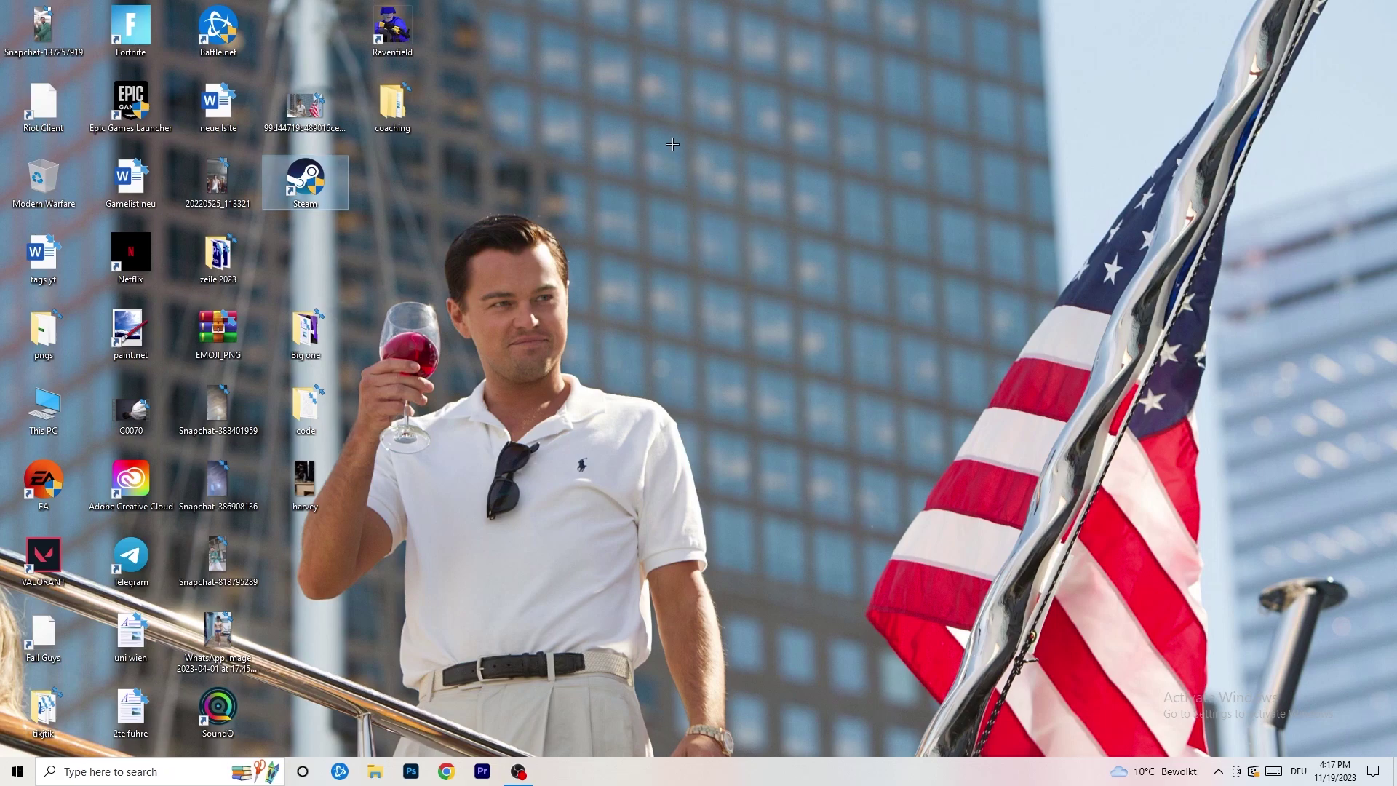
# - Start Task Manager from the taskbar and maximize it
pyautogui.moveTo(672, 772); pyautogui.dragTo(671, 723)
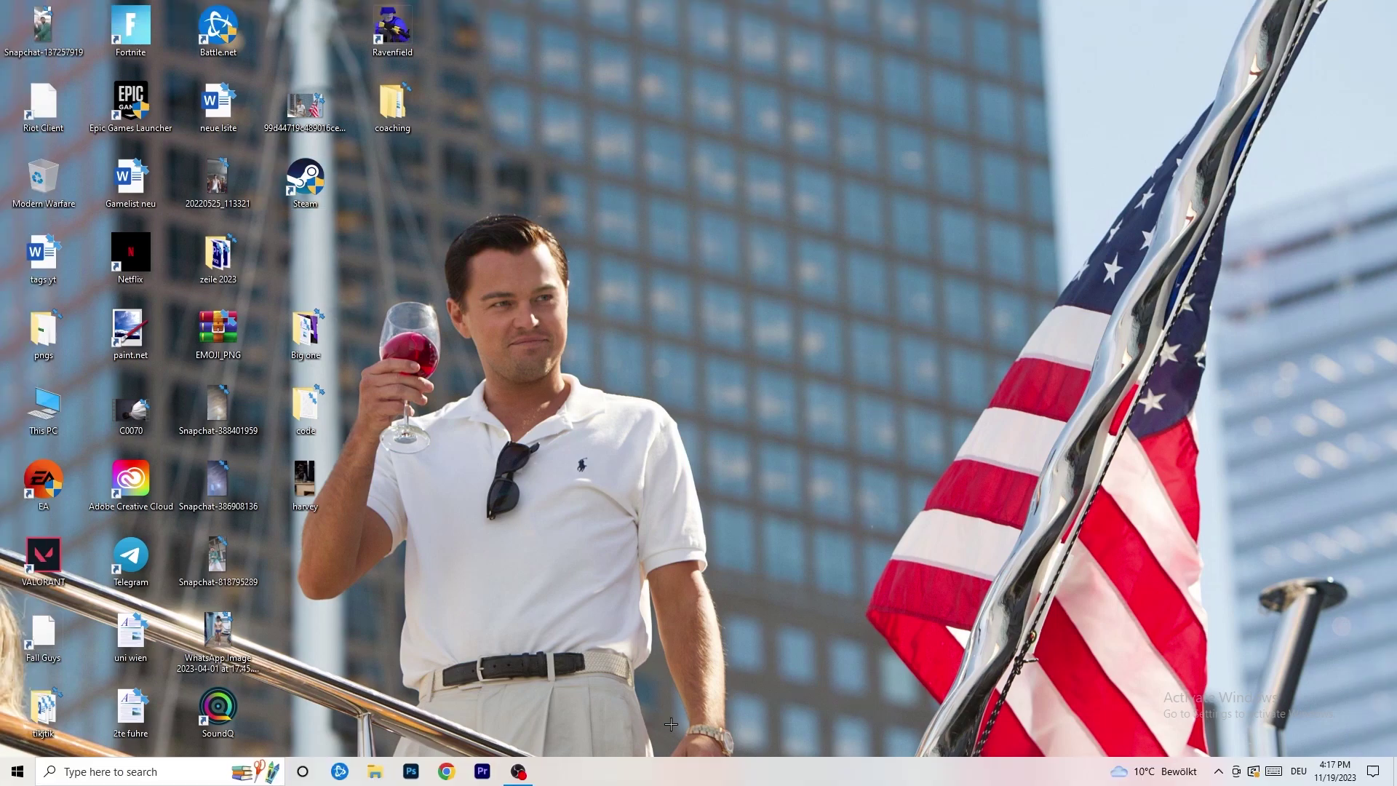
pyautogui.rightClick(663, 778)
pyautogui.click(745, 708)
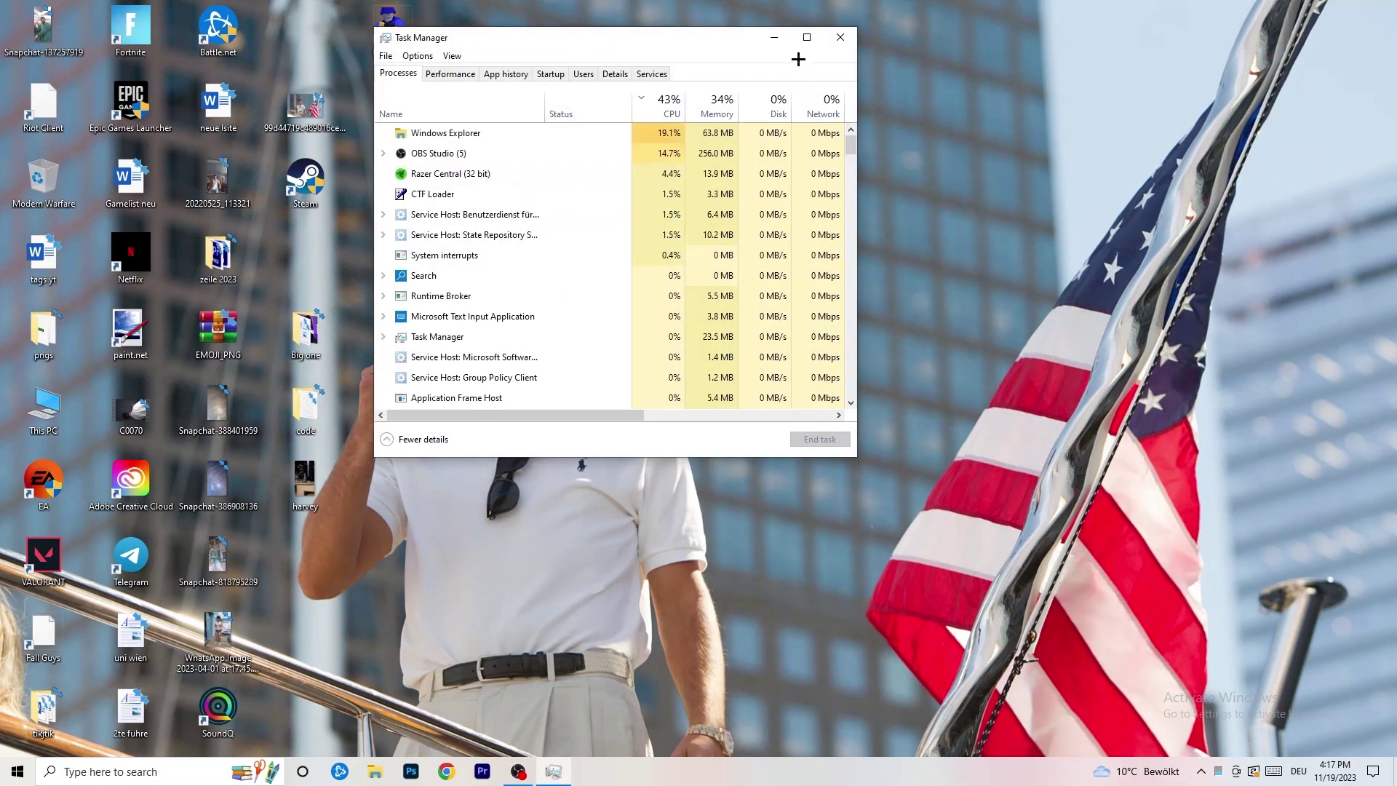
pyautogui.click(808, 36)
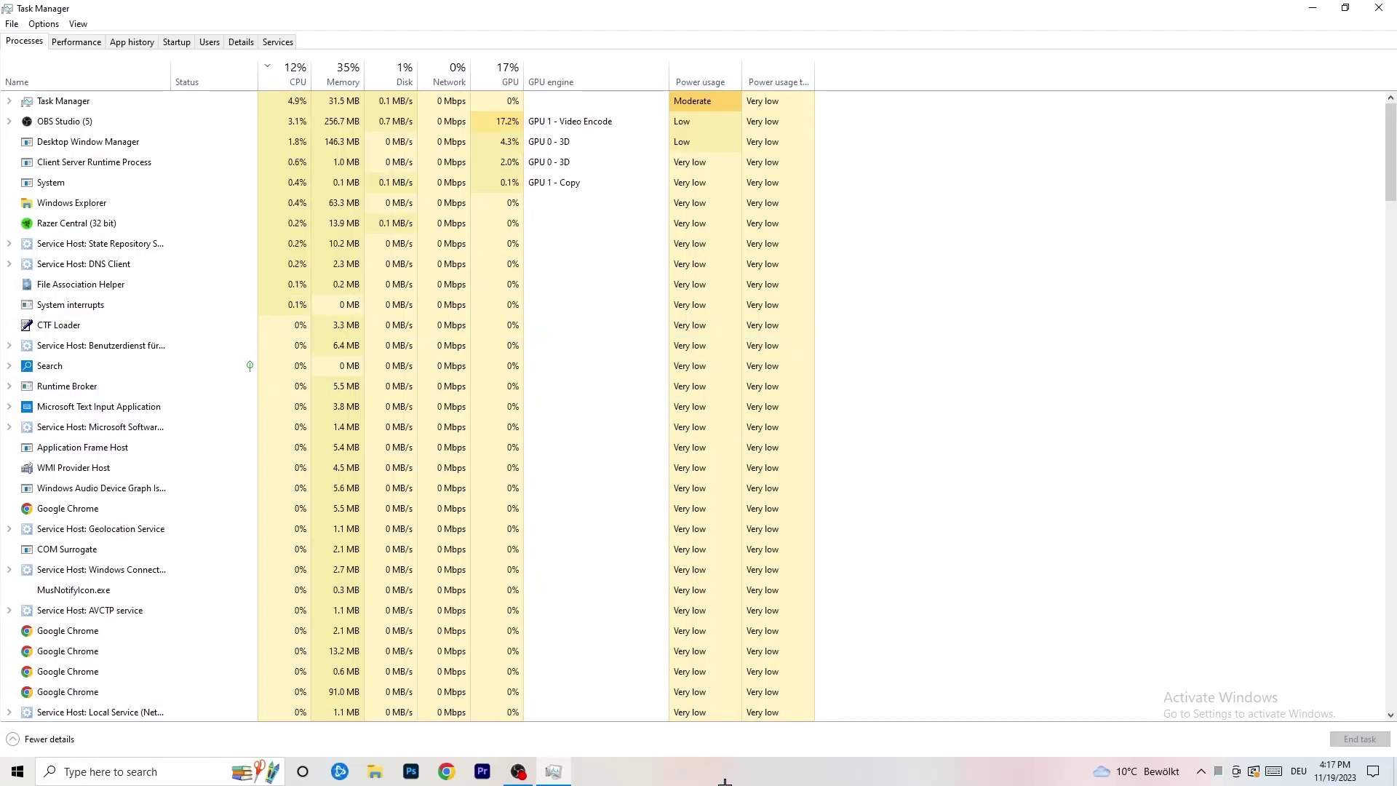
# - On the Details tab, bring up Set priority for Creative Cloud UI Helper.exe
pyautogui.click(242, 42)
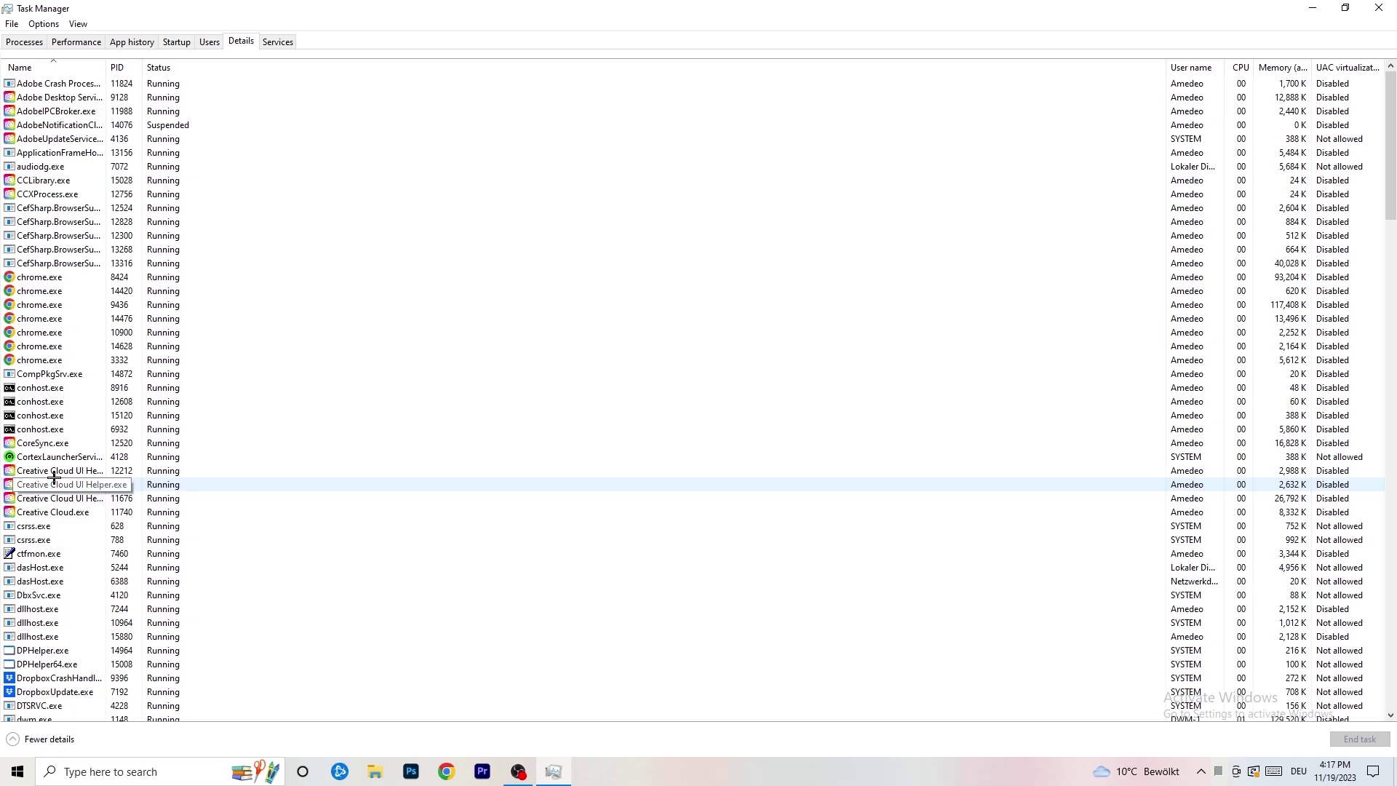
pyautogui.rightClick(58, 471)
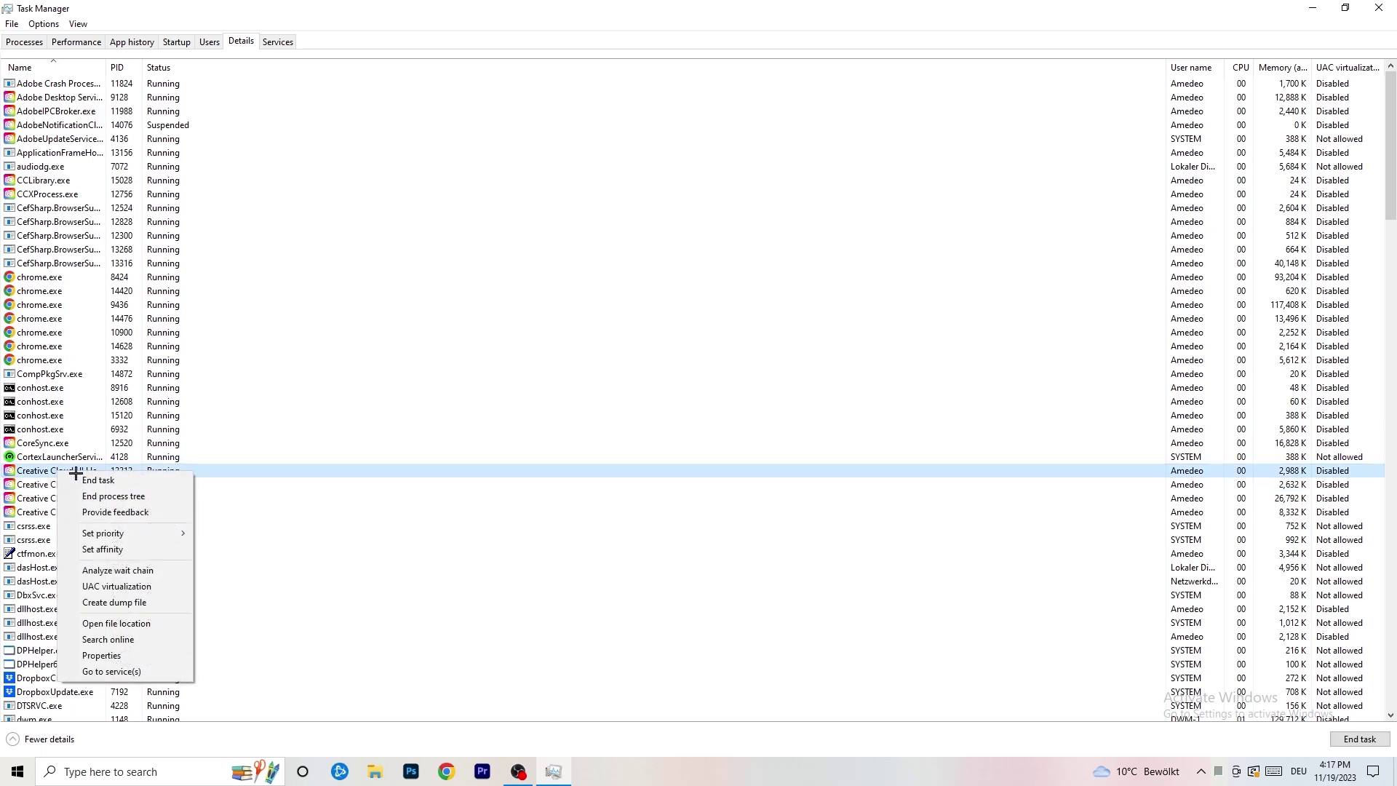
# - Review startup apps, leaving the Windows Security notification Enabled (Medium impact), then return to Processes
pyautogui.moveTo(131, 530)
pyautogui.click(176, 41)
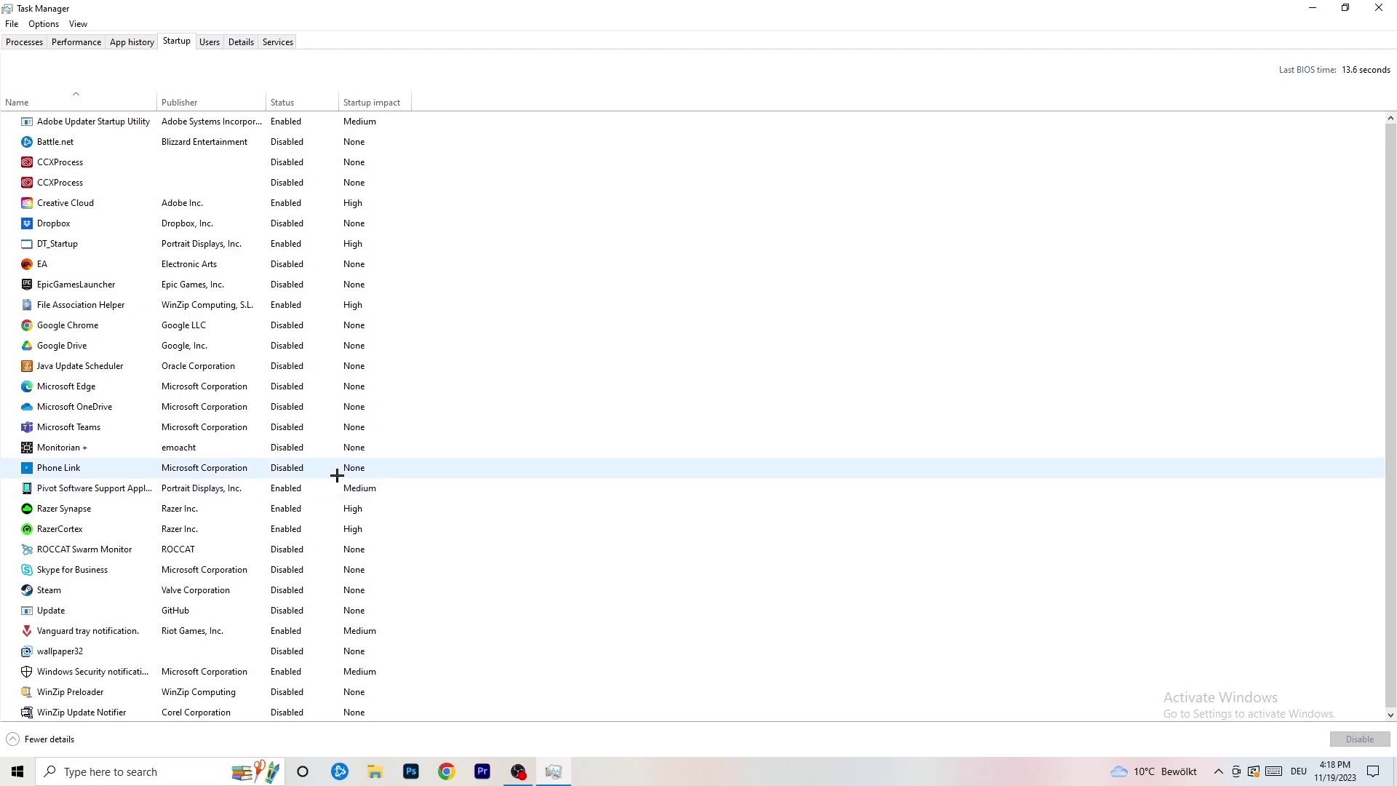
pyautogui.rightClick(293, 669)
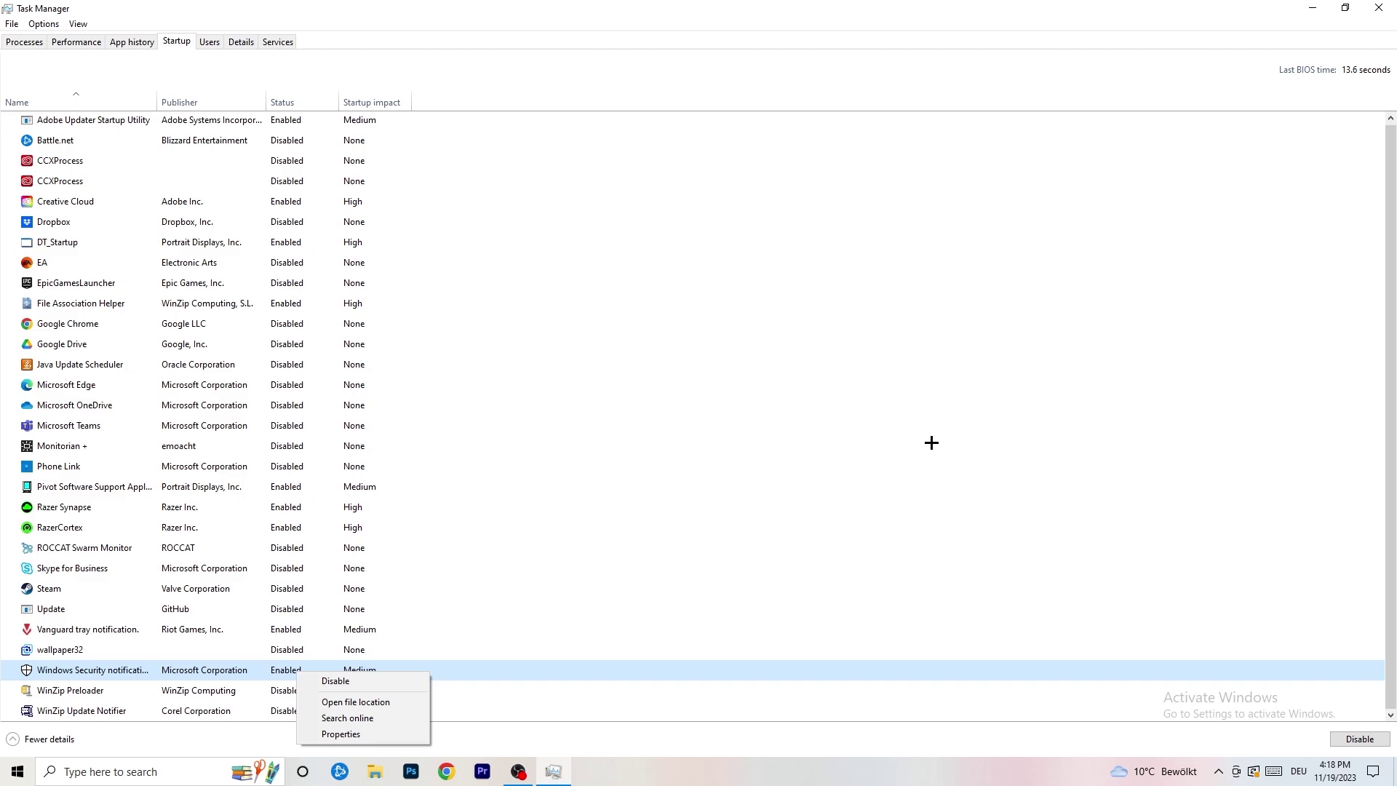
pyautogui.click(6, 44)
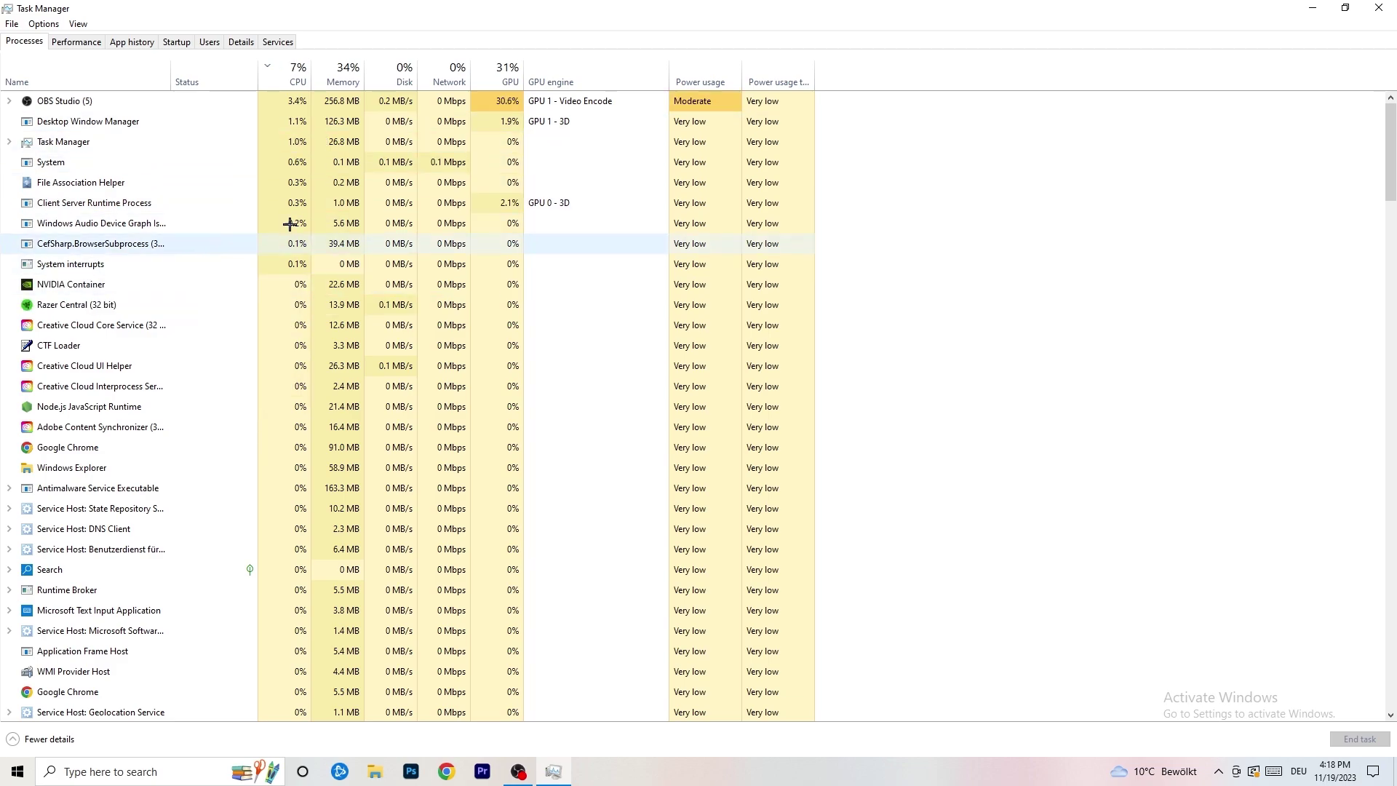
# - Sort processes by GPU usage, confirm OBS Studio tops the list without ending it, and close Task Manager
pyautogui.click(498, 78)
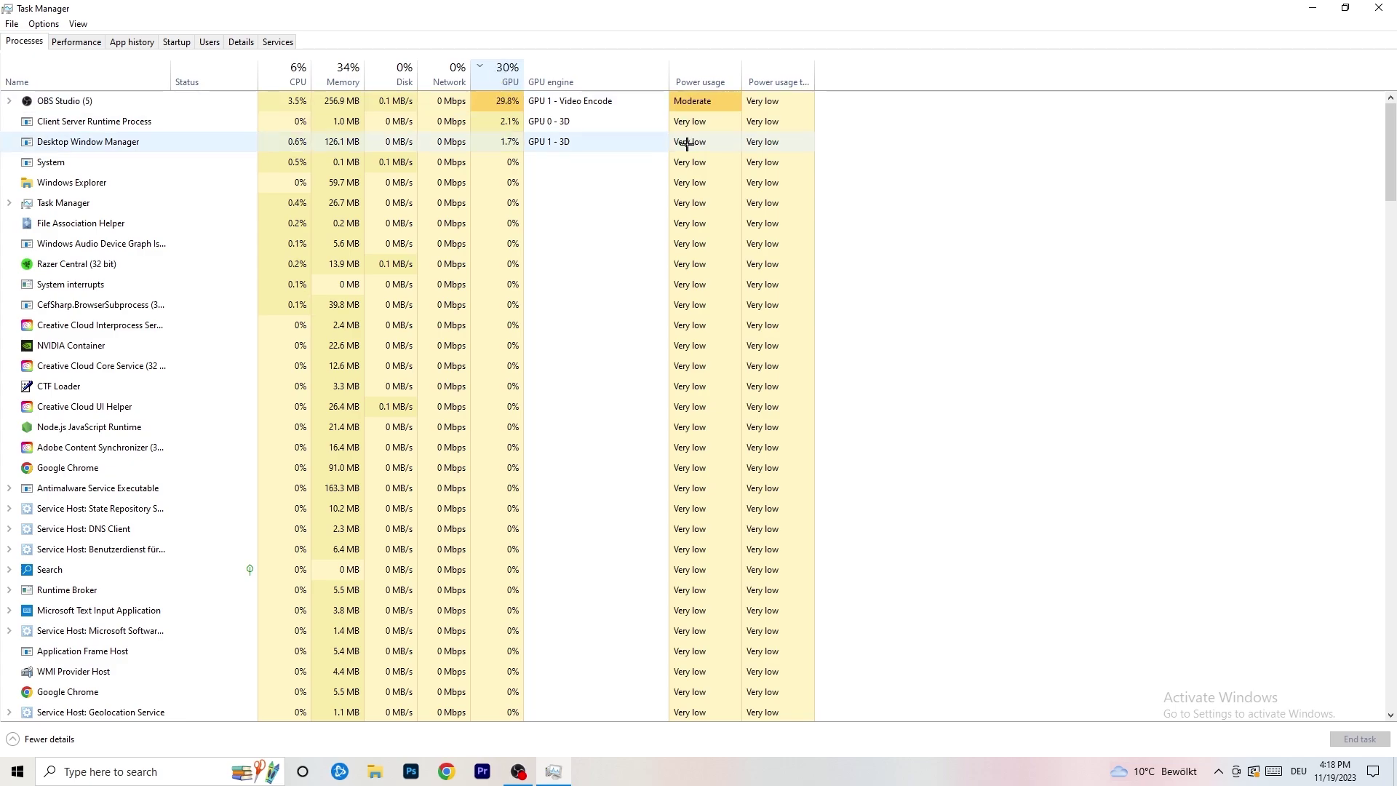
pyautogui.rightClick(478, 104)
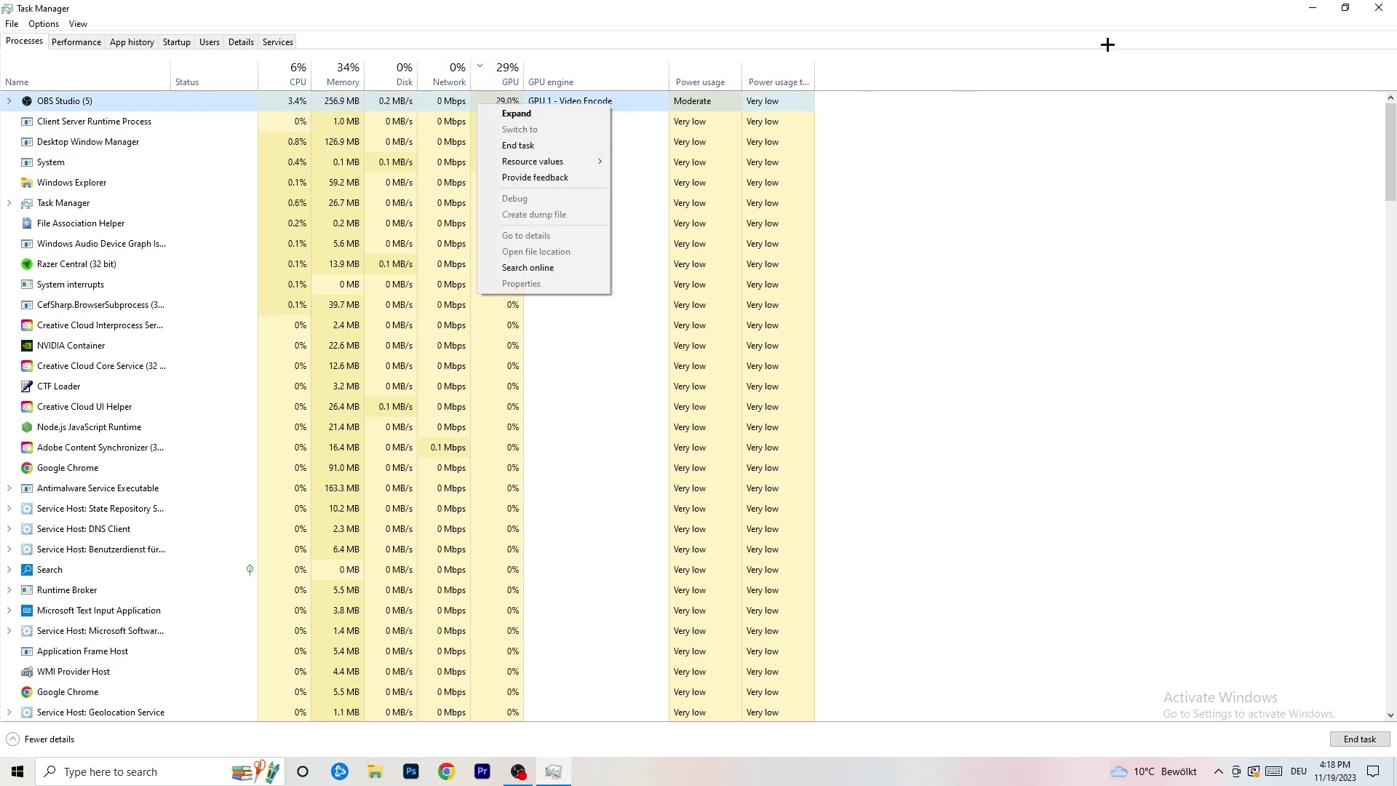
pyautogui.click(1130, 29)
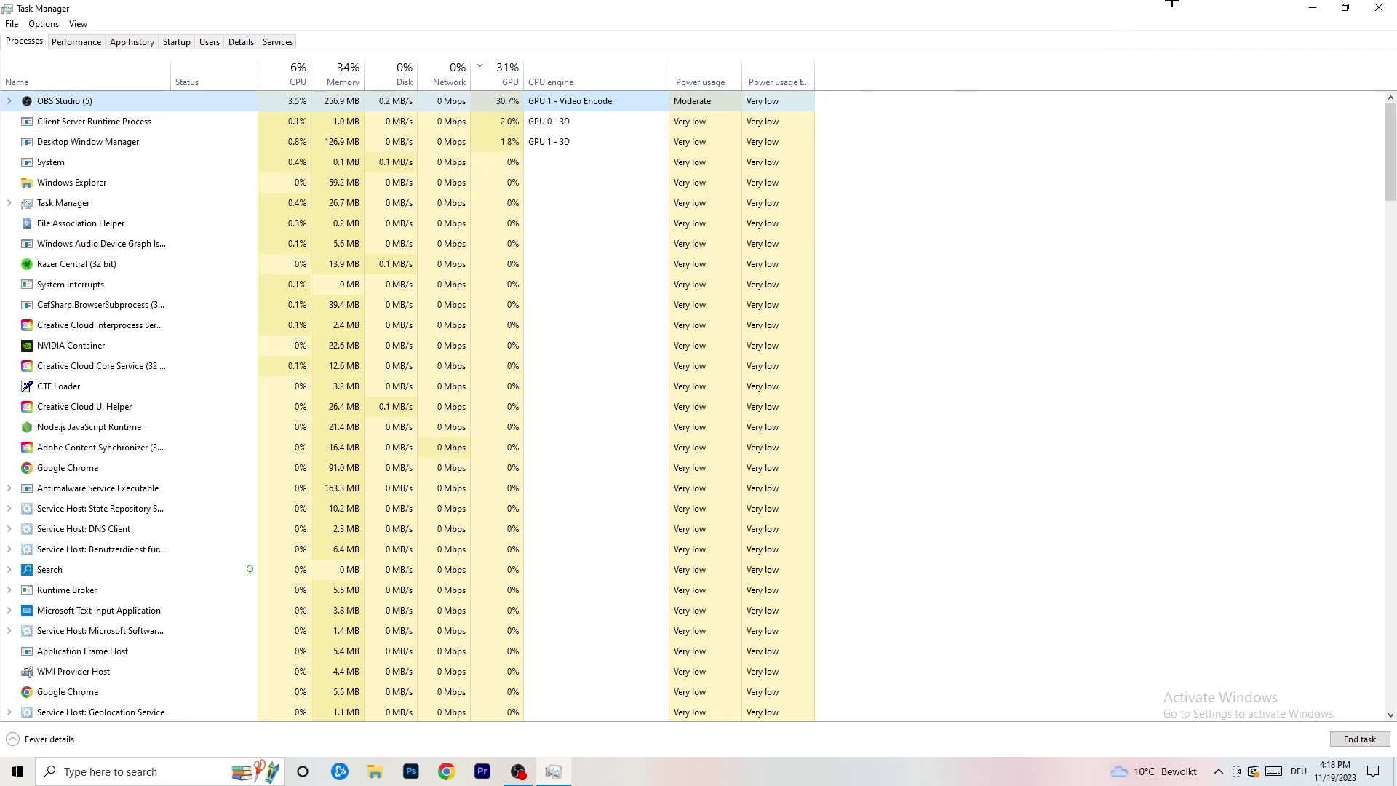
pyautogui.click(1381, 7)
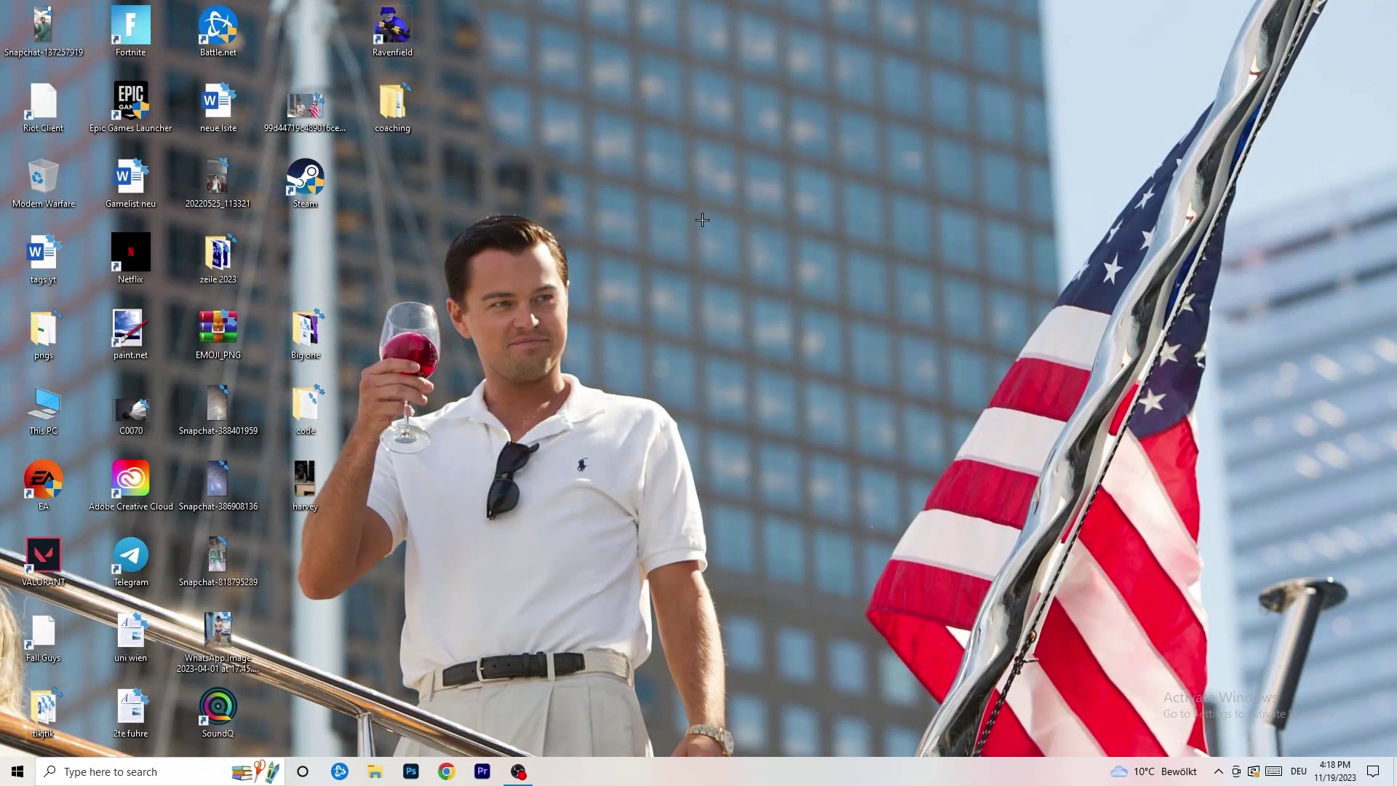